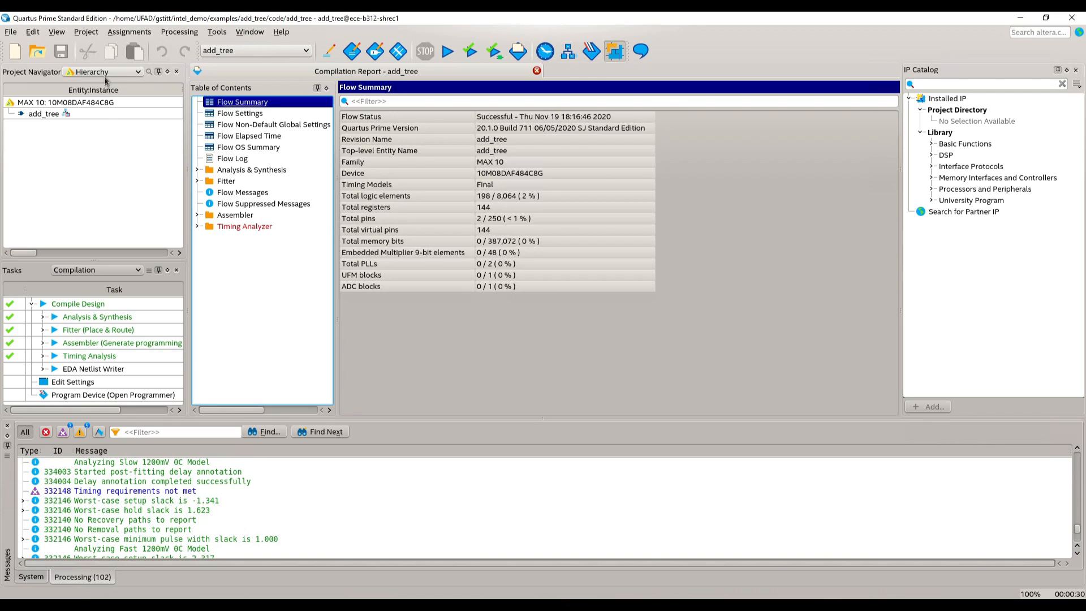
- Display the project's file list, select src/add_tree.sv and add_tree.sdc, and return to the entity hierarchy
{"action": "left_click", "coordinate": [107, 73]}
{"action": "left_click", "coordinate": [99, 95]}
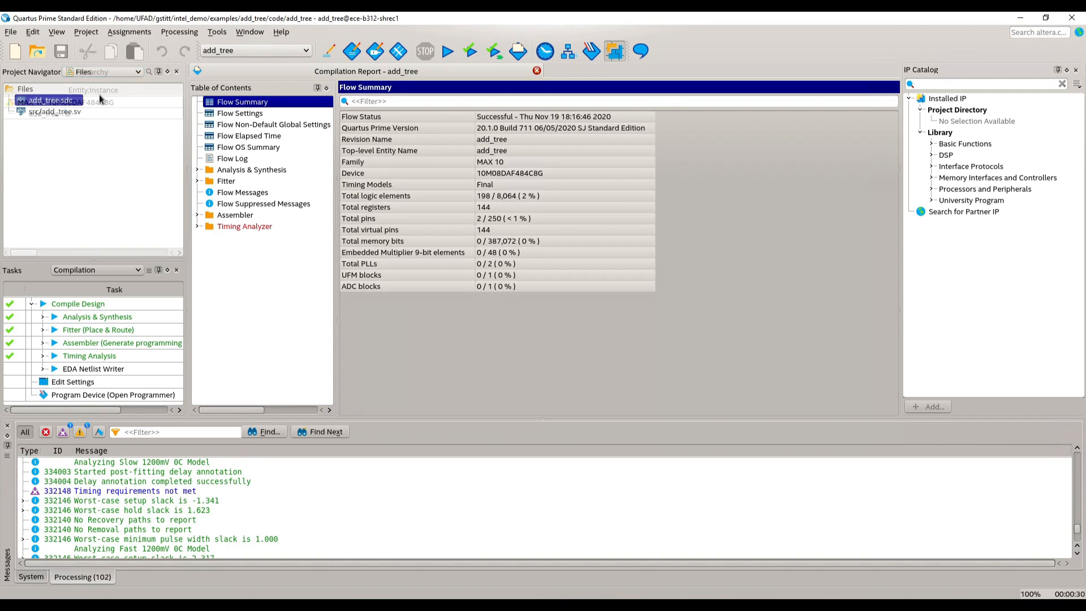
{"action": "left_click", "coordinate": [73, 112]}
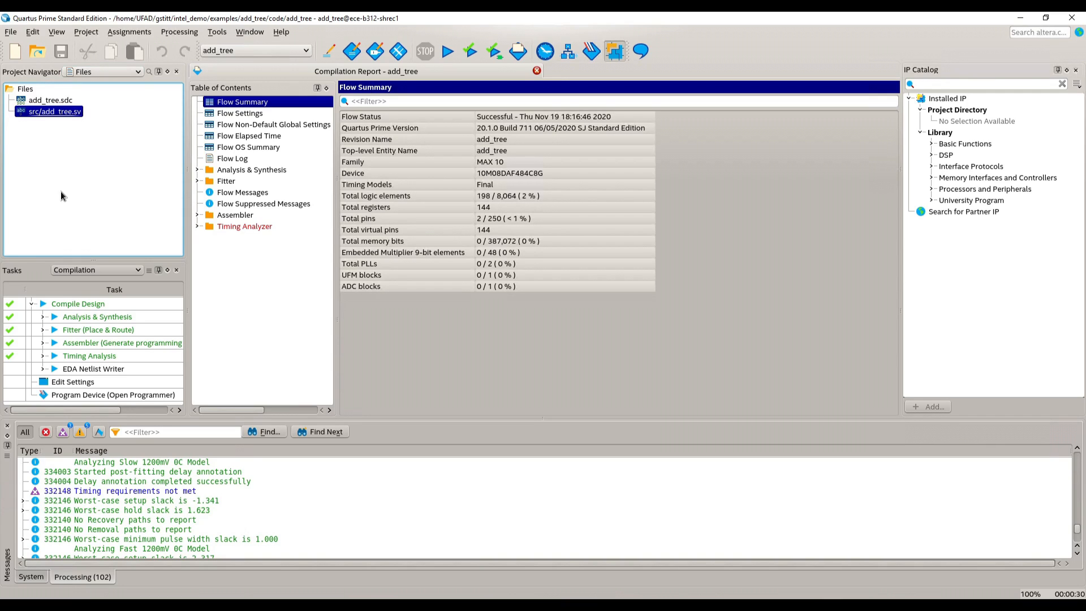
{"action": "left_click", "coordinate": [52, 102]}
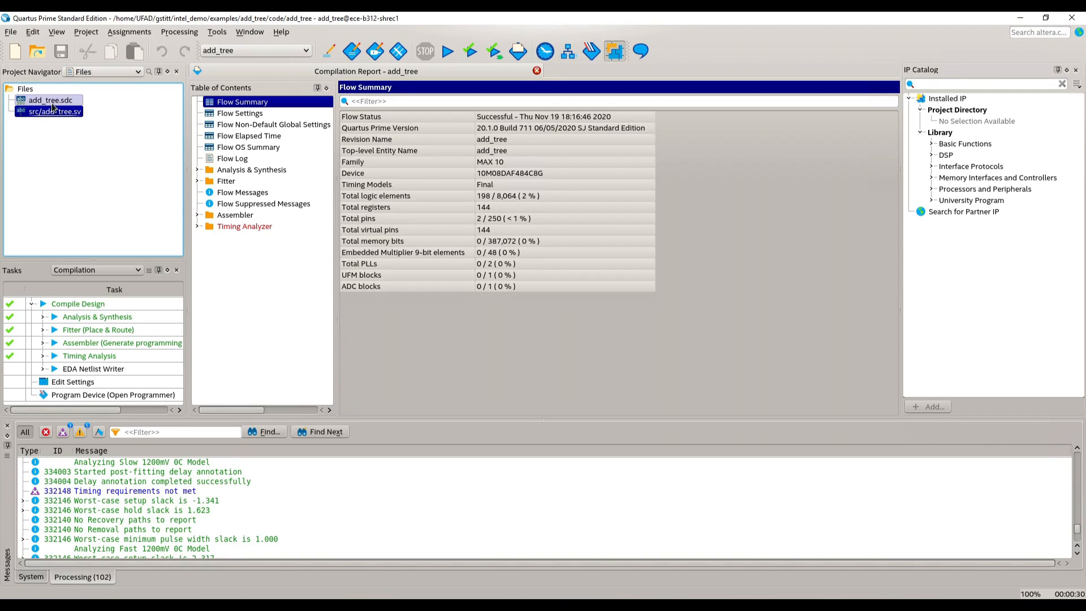
{"action": "left_click", "coordinate": [113, 73]}
{"action": "left_click", "coordinate": [85, 80]}
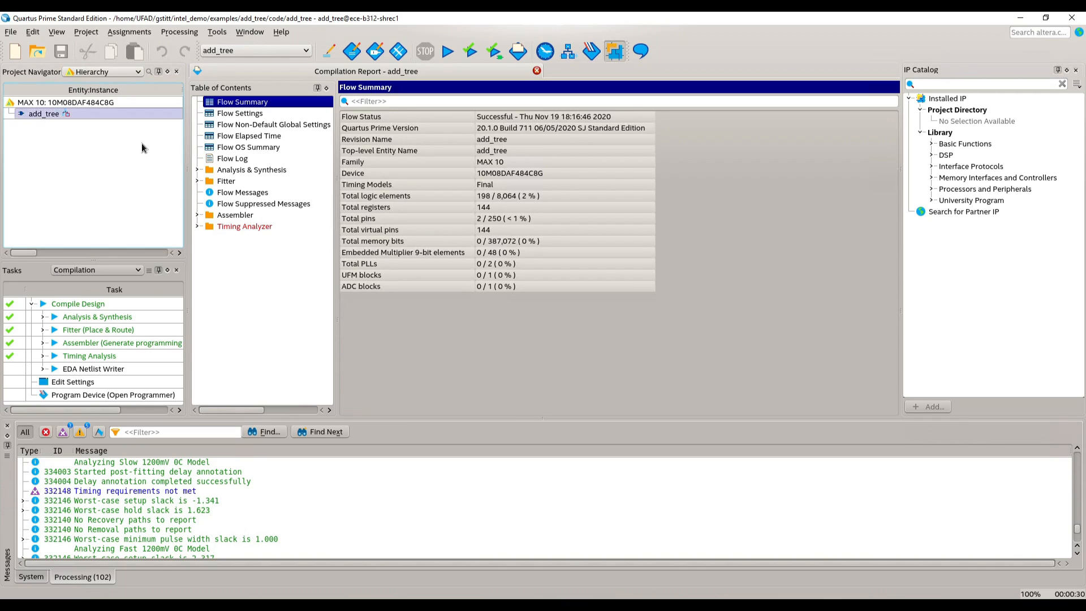
{"action": "left_click", "coordinate": [169, 490]}
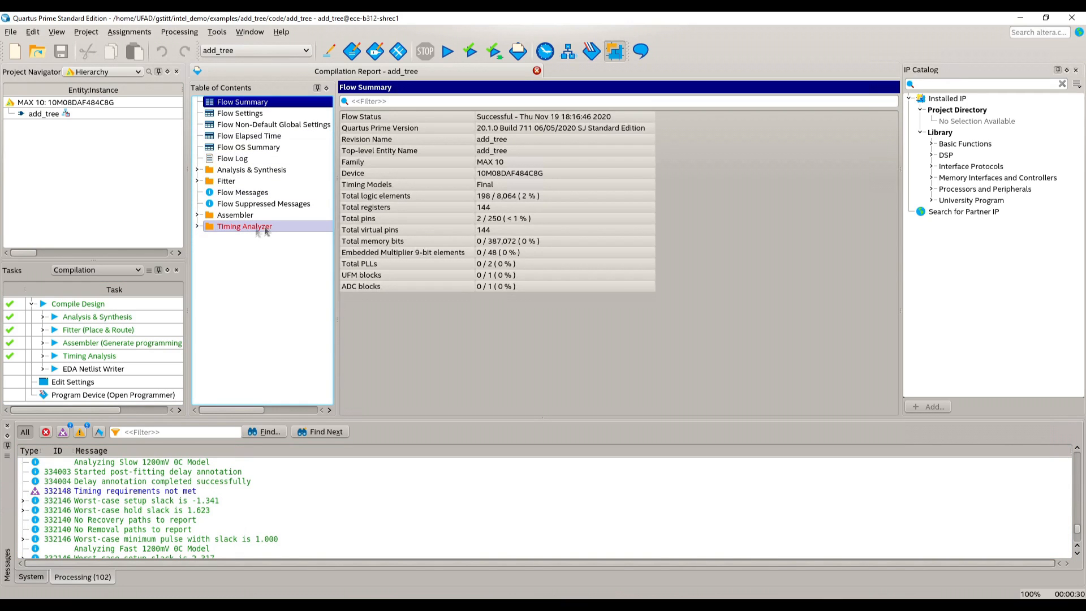
- Inspect the Fmax Summary and Setup Summary of the Slow 1200mV 85C Model in the compilation report's timing results
{"action": "left_click", "coordinate": [196, 226]}
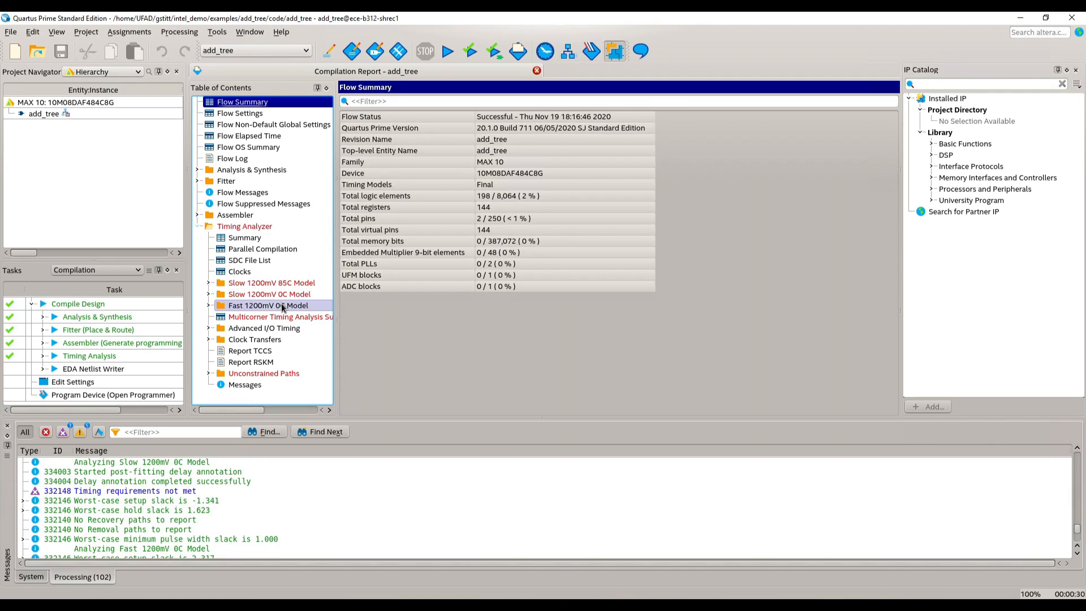
{"action": "left_click", "coordinate": [210, 283]}
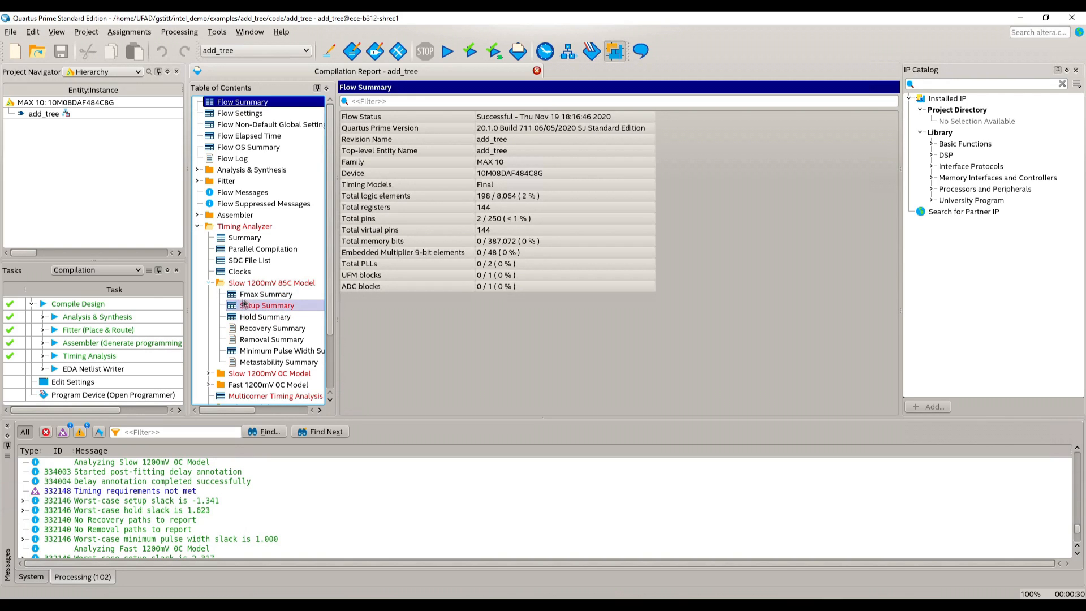
{"action": "left_click", "coordinate": [249, 295]}
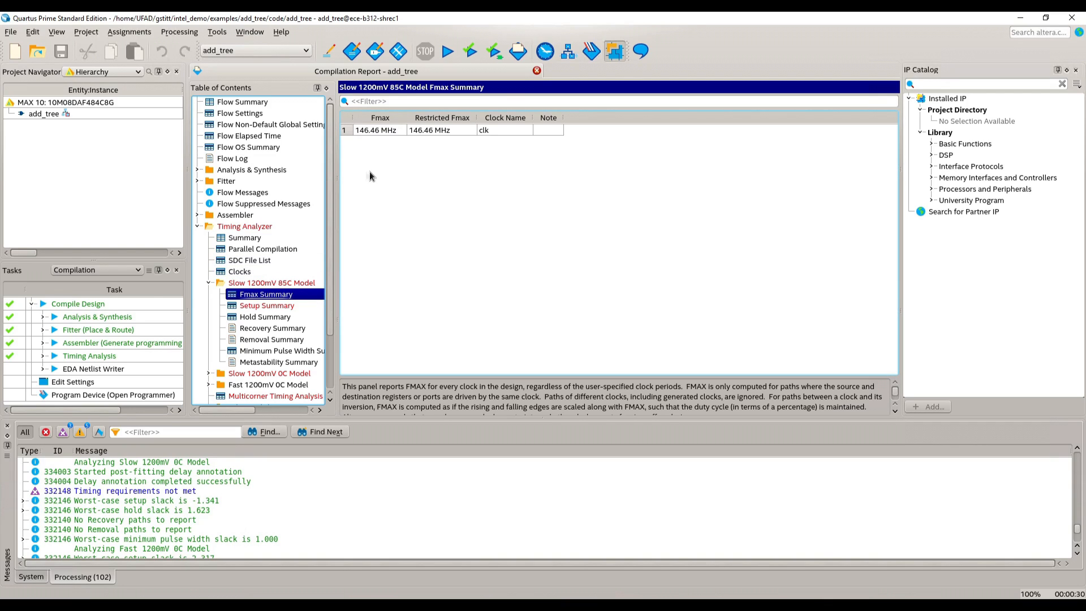
{"action": "left_click", "coordinate": [249, 306]}
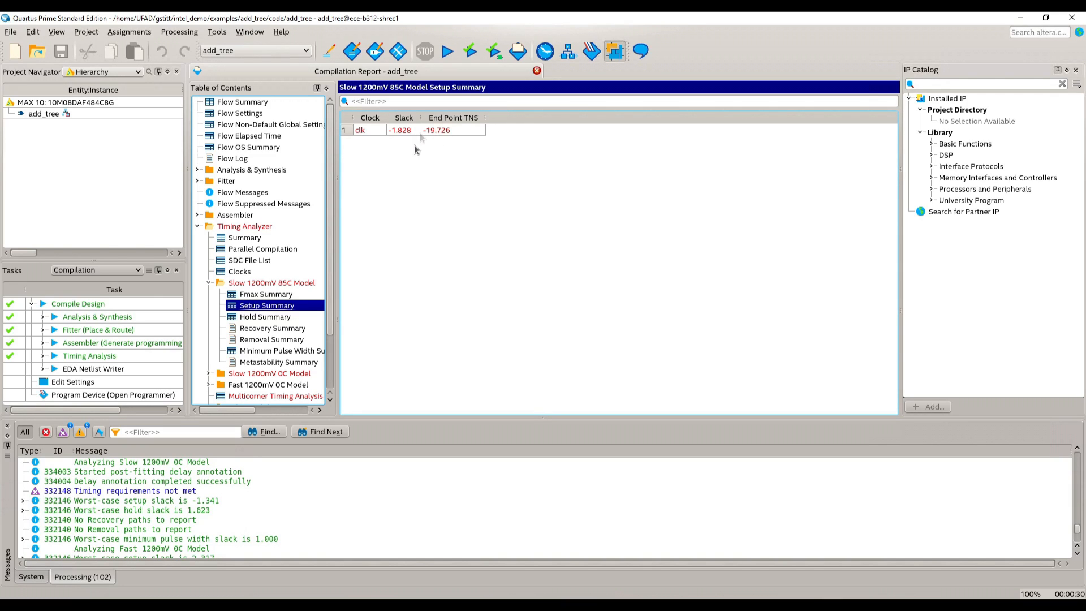
- Inspect the Slow 1200mV 0C Model's Fmax Summary and the Multicorner Timing Analysis Summary, collapsing the timing results when finished
{"action": "left_click", "coordinate": [209, 282]}
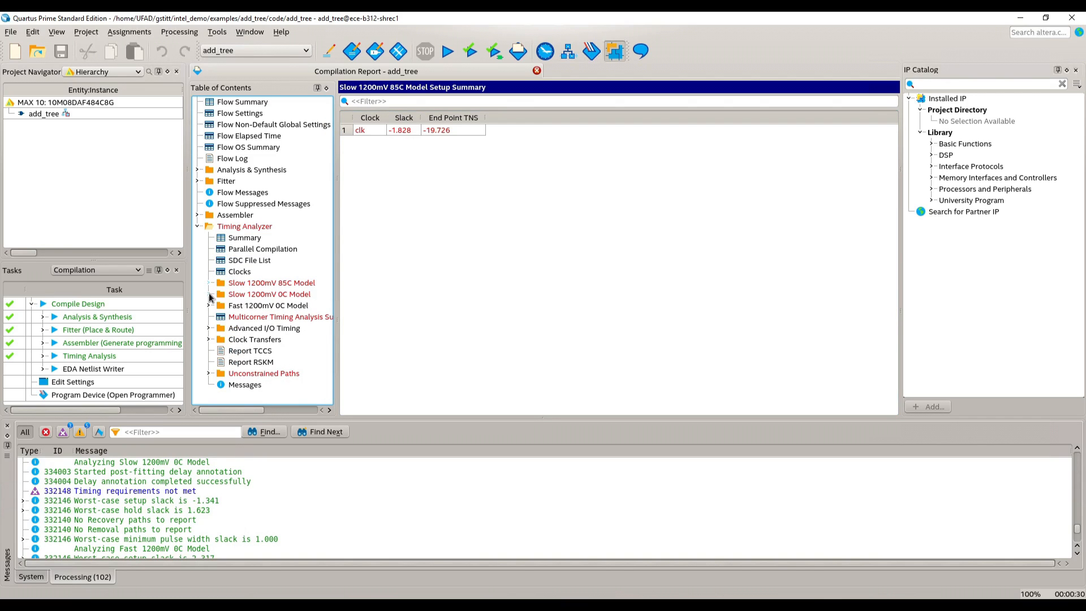
{"action": "left_click", "coordinate": [208, 295]}
{"action": "left_click", "coordinate": [243, 306]}
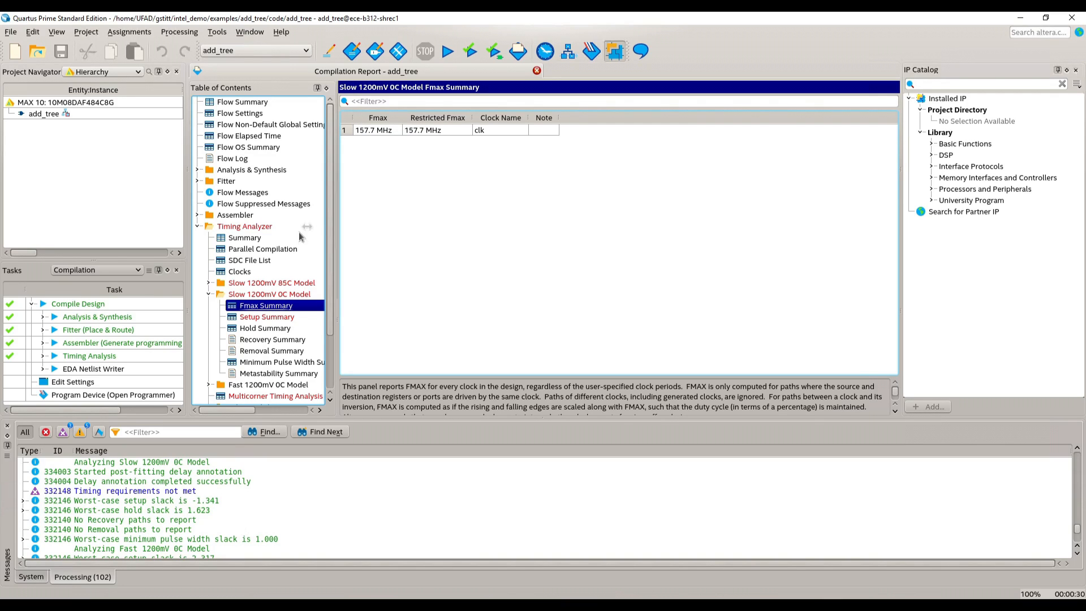
{"action": "left_click", "coordinate": [209, 294]}
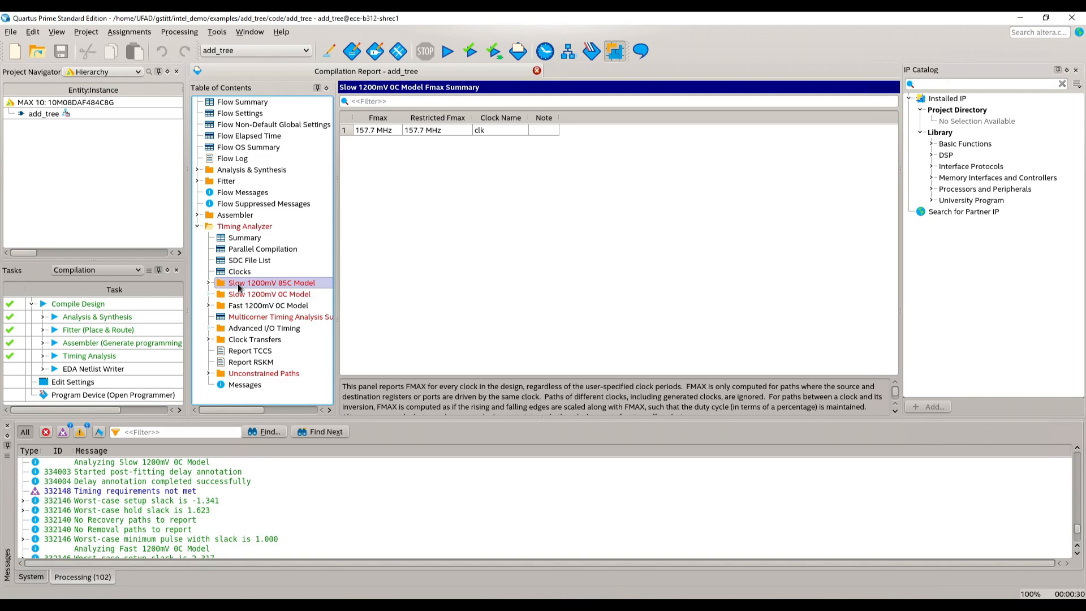
{"action": "left_click", "coordinate": [242, 321]}
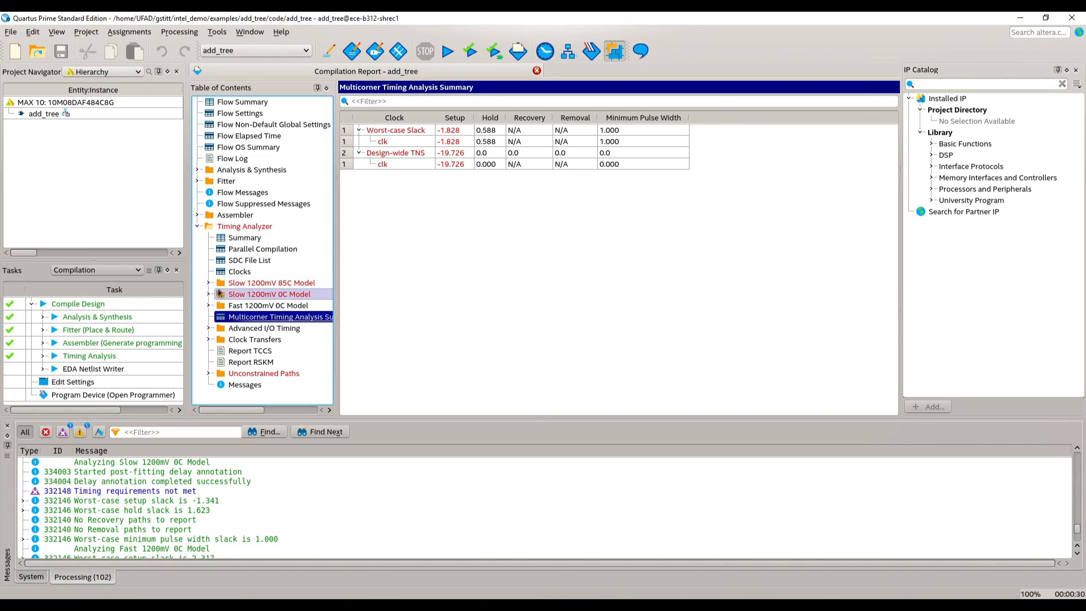
{"action": "left_click", "coordinate": [199, 226]}
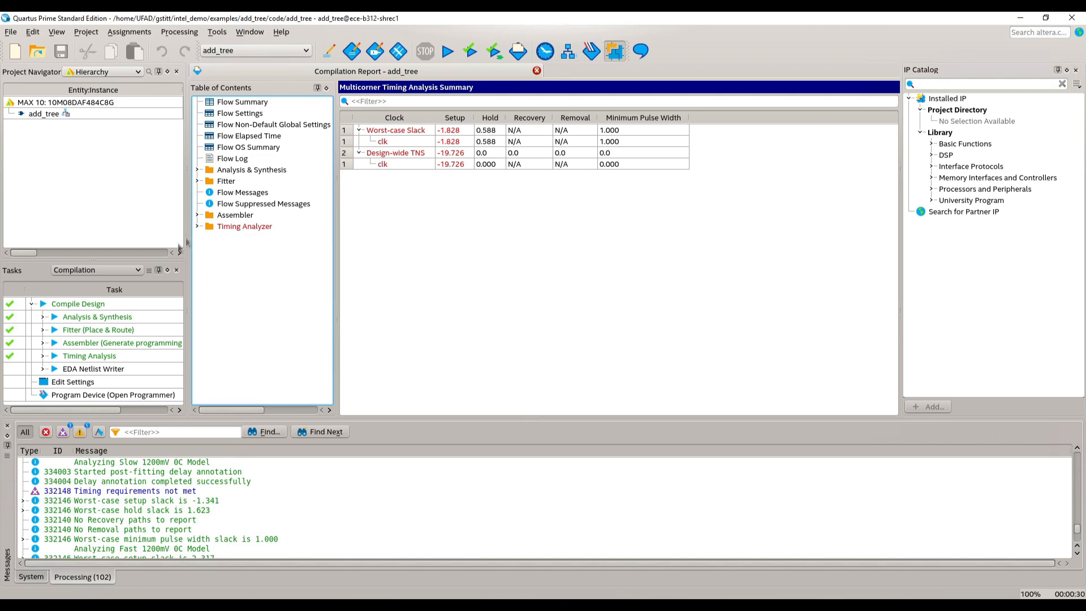
- Launch the Timing Analyzer from the compilation tasks and generate the setup summary report
{"action": "left_click", "coordinate": [43, 356]}
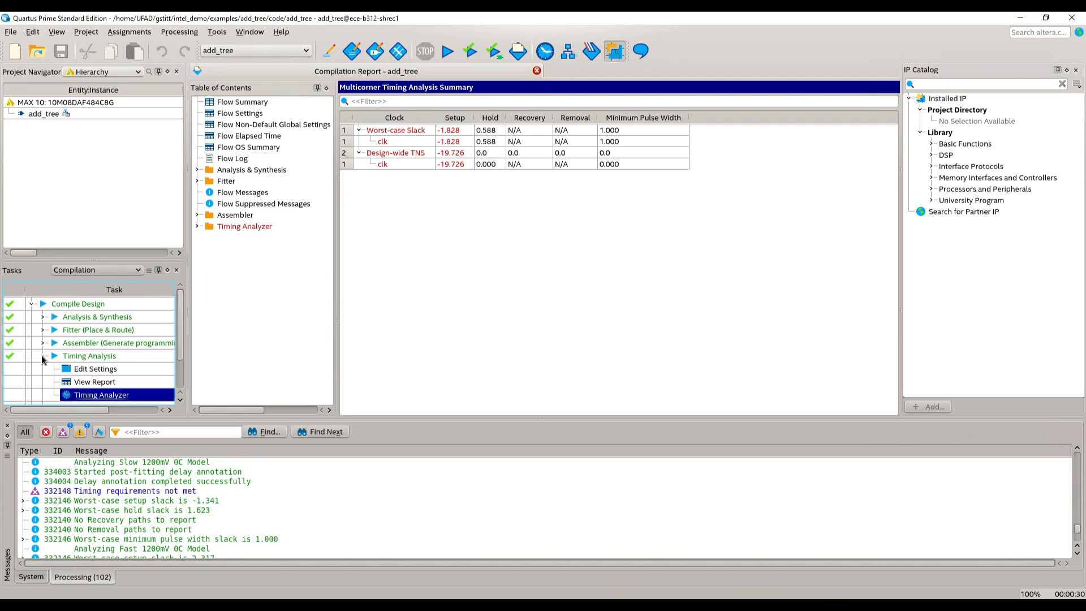
{"action": "scroll", "coordinate": [76, 362], "scroll_direction": "down", "scroll_amount": 1}
{"action": "double_click", "coordinate": [90, 358]}
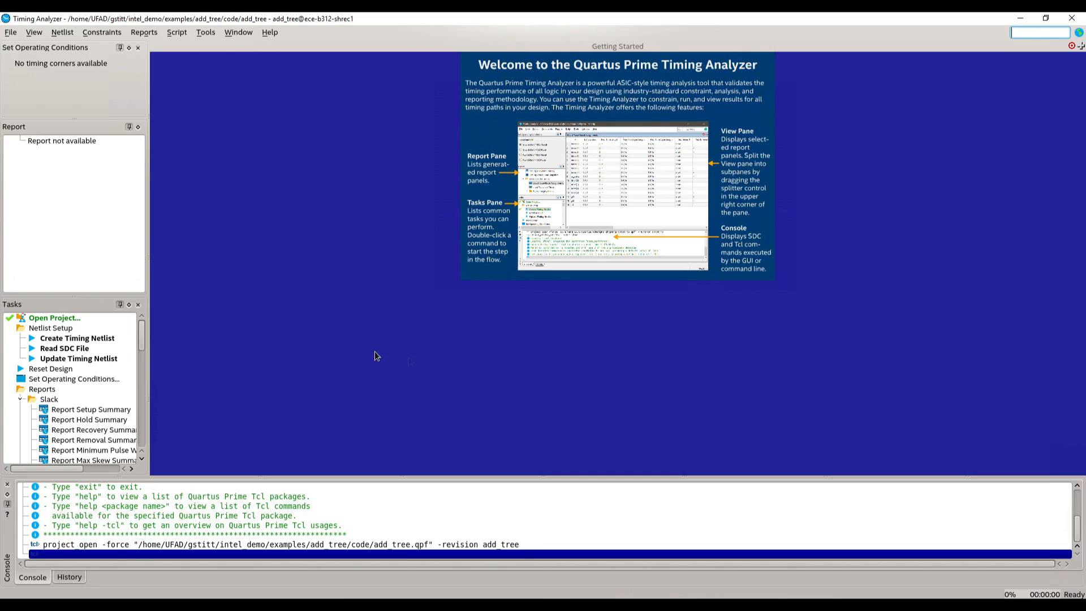
{"action": "left_click", "coordinate": [76, 411]}
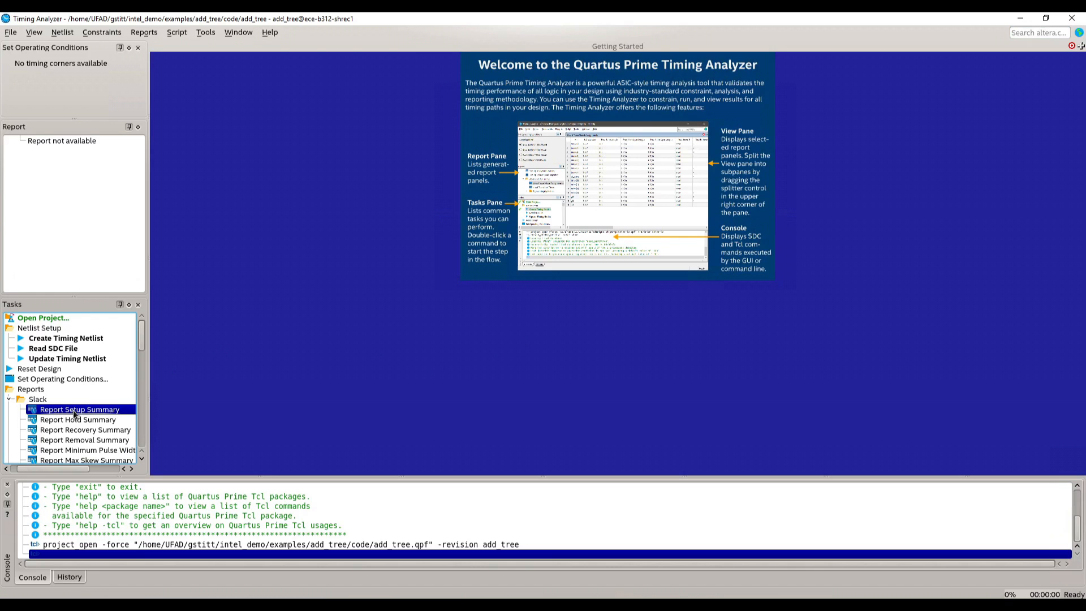
{"action": "double_click", "coordinate": [74, 412]}
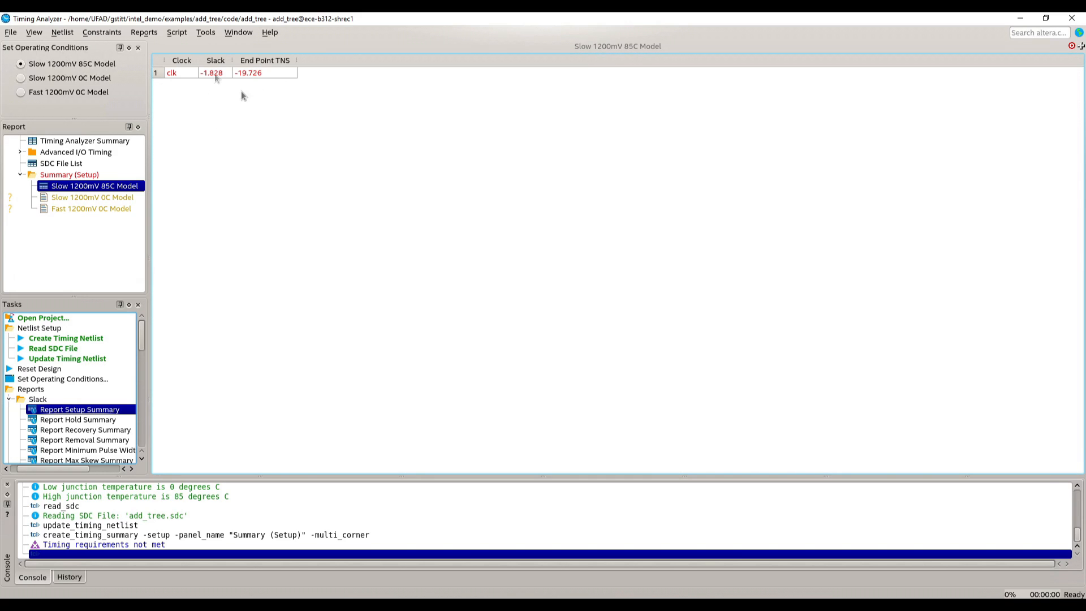
- Report setup timing for the clk clock with 10 paths at the full path detail level
{"action": "right_click", "coordinate": [175, 72]}
{"action": "left_click", "coordinate": [237, 170]}
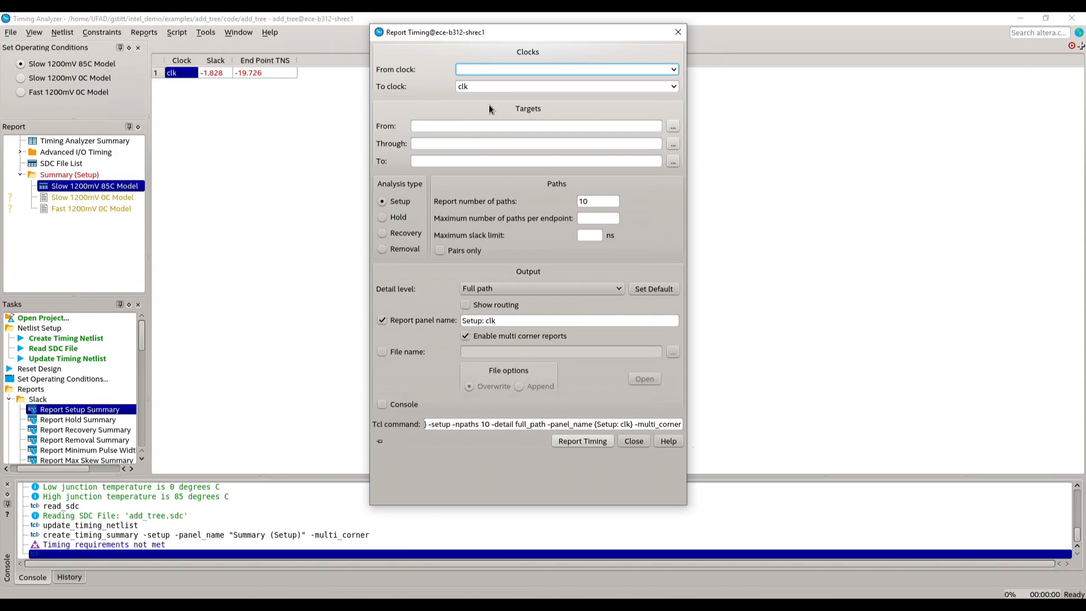
{"action": "left_click", "coordinate": [595, 202]}
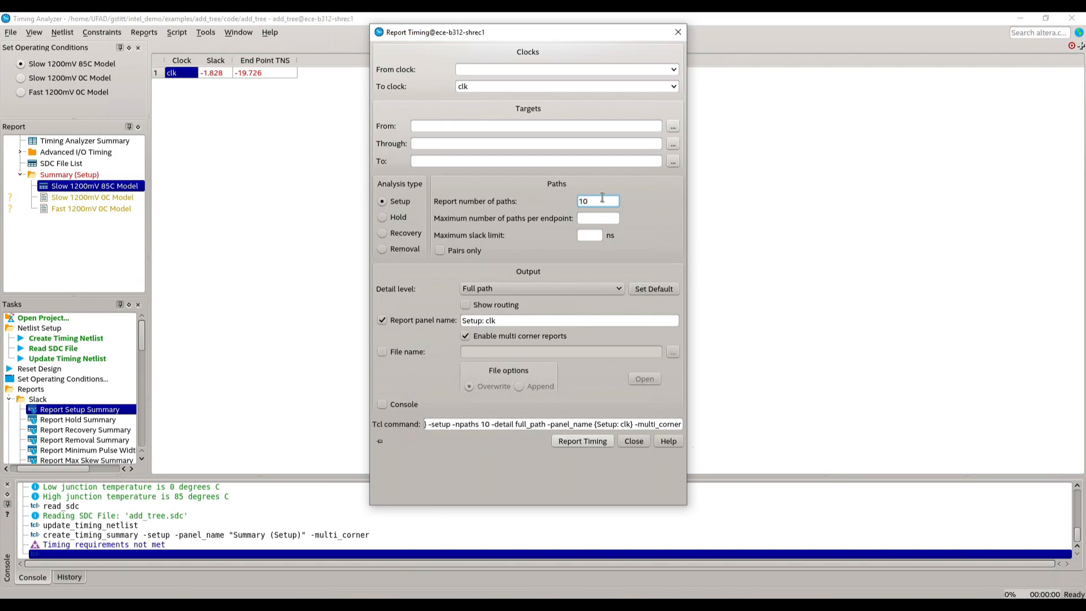
{"action": "left_click", "coordinate": [583, 441]}
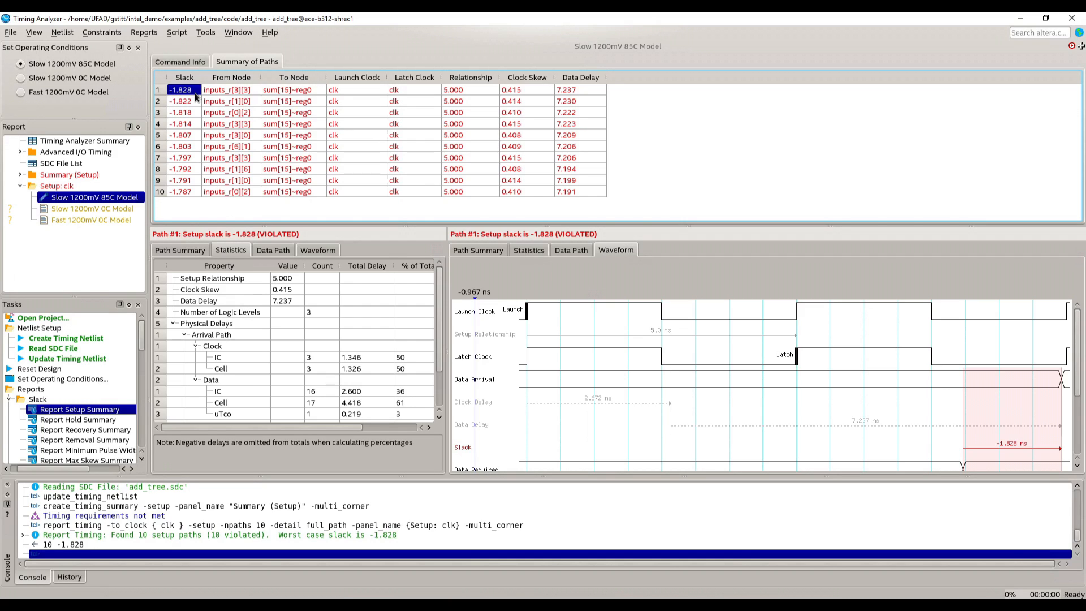
- Select the worst-slack path from inputs_r[3][3] to sum[15]~reg0 and enlarge the statistics and waveform views
{"action": "mouse_move", "coordinate": [194, 93]}
{"action": "left_click", "coordinate": [429, 368]}
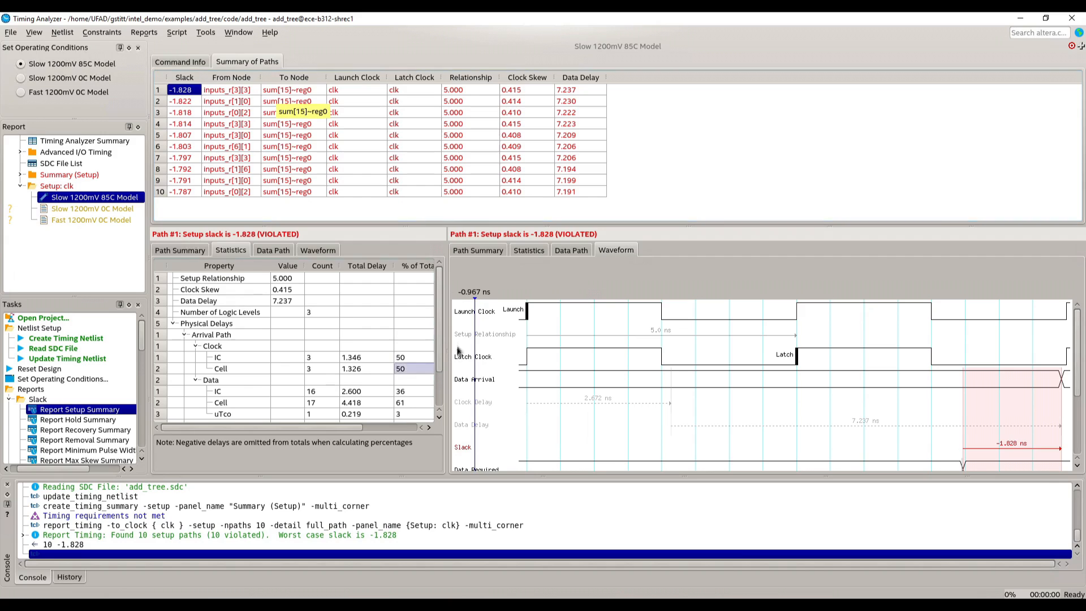
{"action": "left_click", "coordinate": [267, 91]}
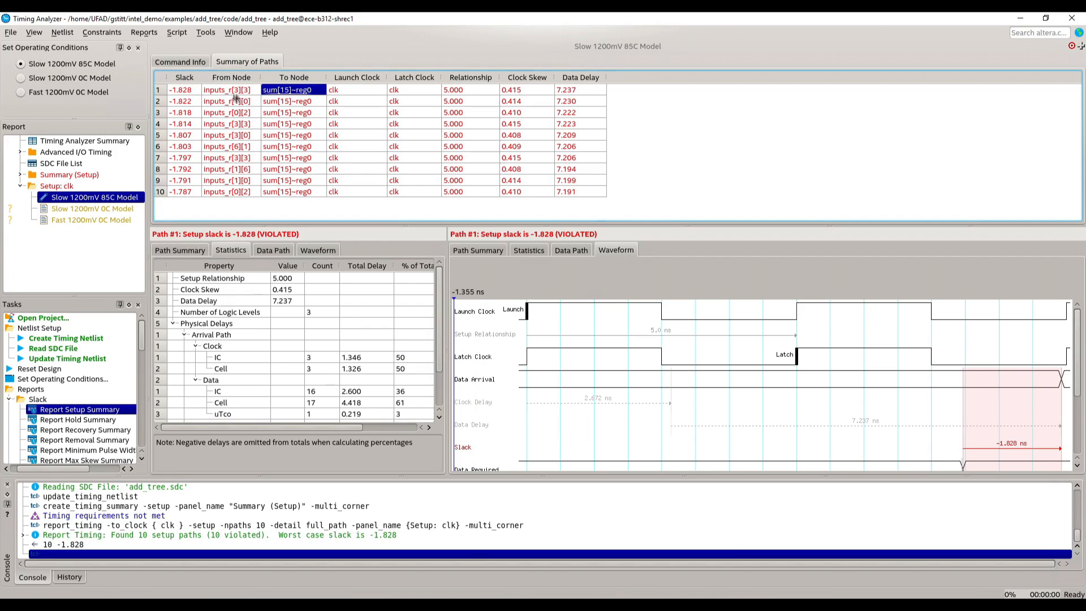
{"action": "left_click", "coordinate": [190, 98]}
{"action": "left_click", "coordinate": [190, 90]}
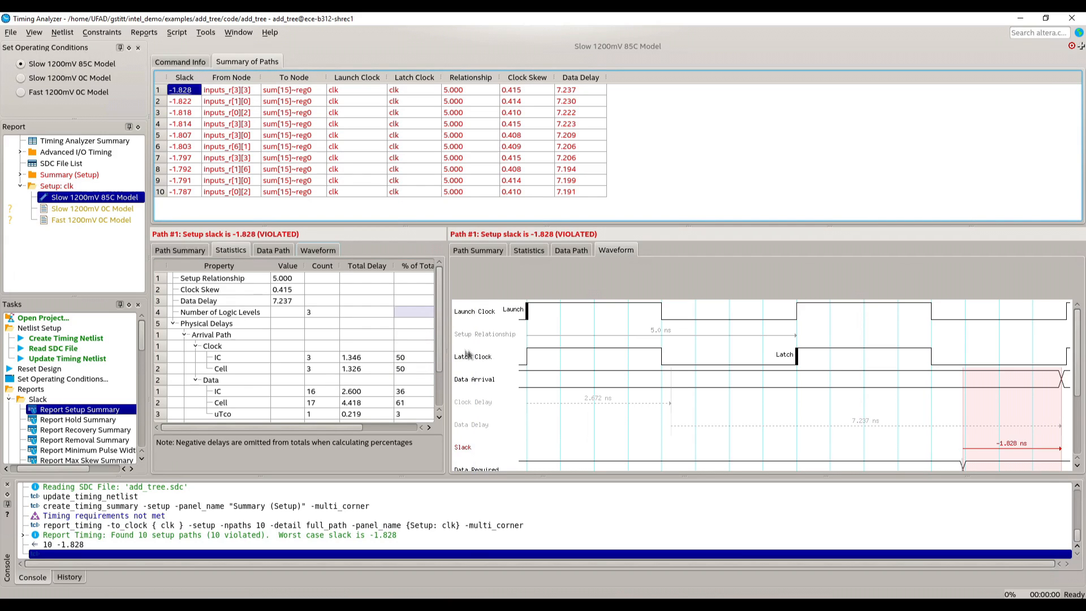
{"action": "left_click_drag", "start_coordinate": [447, 321], "coordinate": [422, 320]}
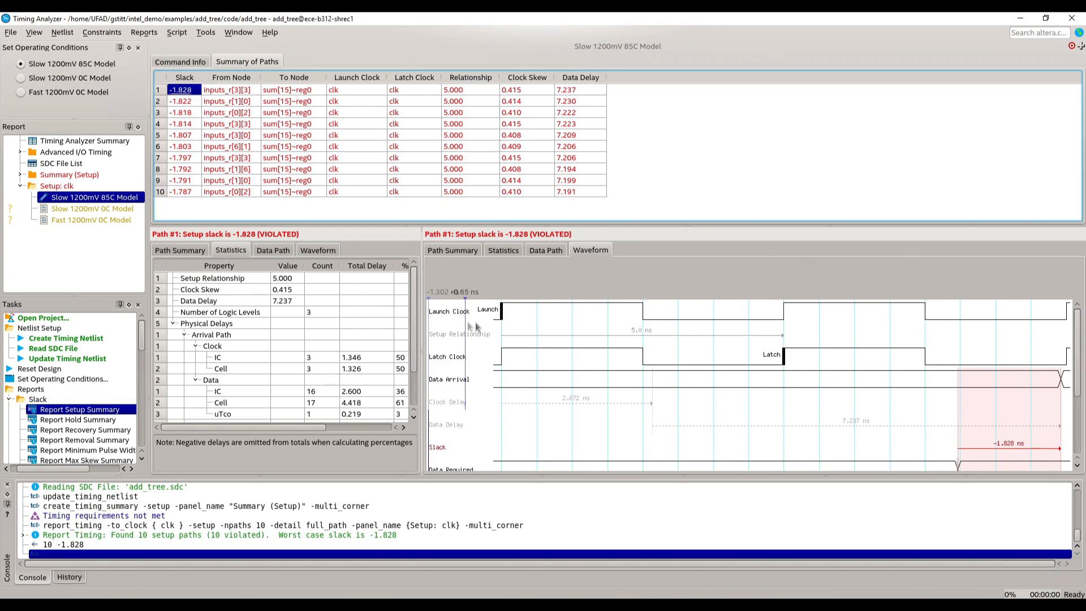
{"action": "left_click_drag", "start_coordinate": [610, 226], "coordinate": [610, 181]}
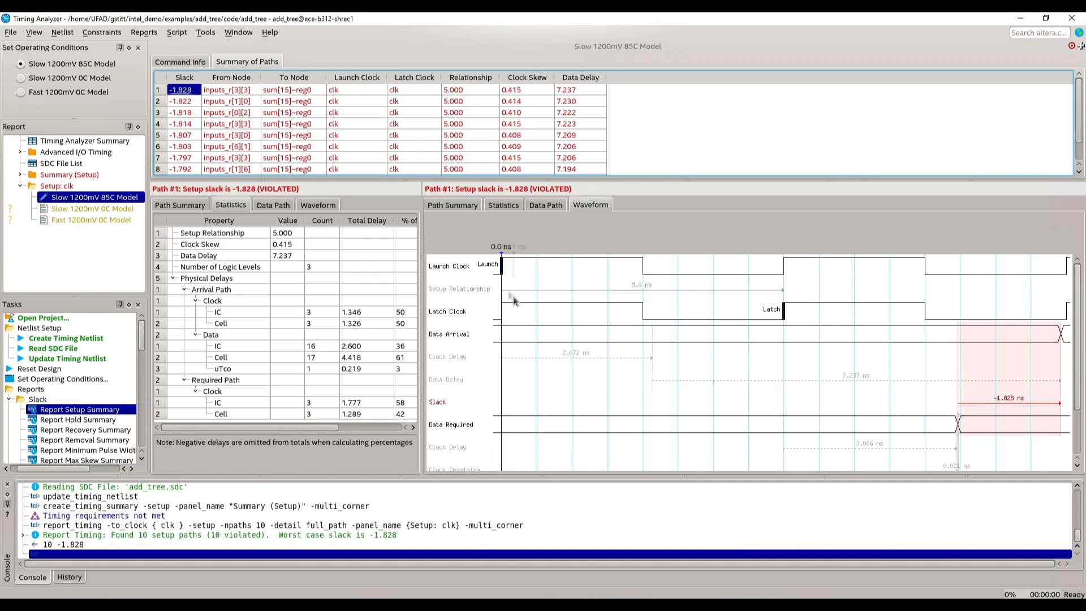
- Trace the setup relationship between the launch edge and the latch edge on the path's waveform
{"action": "mouse_move", "coordinate": [501, 303]}
{"action": "left_mouse_down"}
{"action": "mouse_move", "coordinate": [778, 297]}
{"action": "mouse_move", "coordinate": [753, 298]}
{"action": "left_mouse_up"}
{"action": "mouse_move", "coordinate": [659, 301]}
{"action": "left_mouse_down"}
{"action": "mouse_move", "coordinate": [502, 301]}
{"action": "mouse_move", "coordinate": [781, 301]}
{"action": "left_mouse_up"}
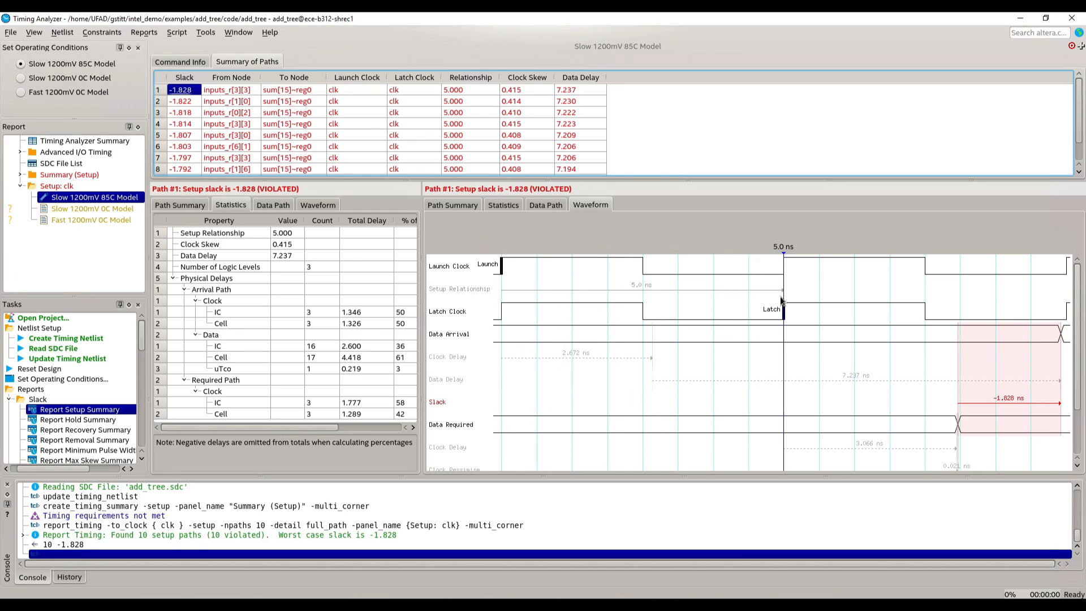
{"action": "left_click_drag", "start_coordinate": [781, 300], "coordinate": [502, 280]}
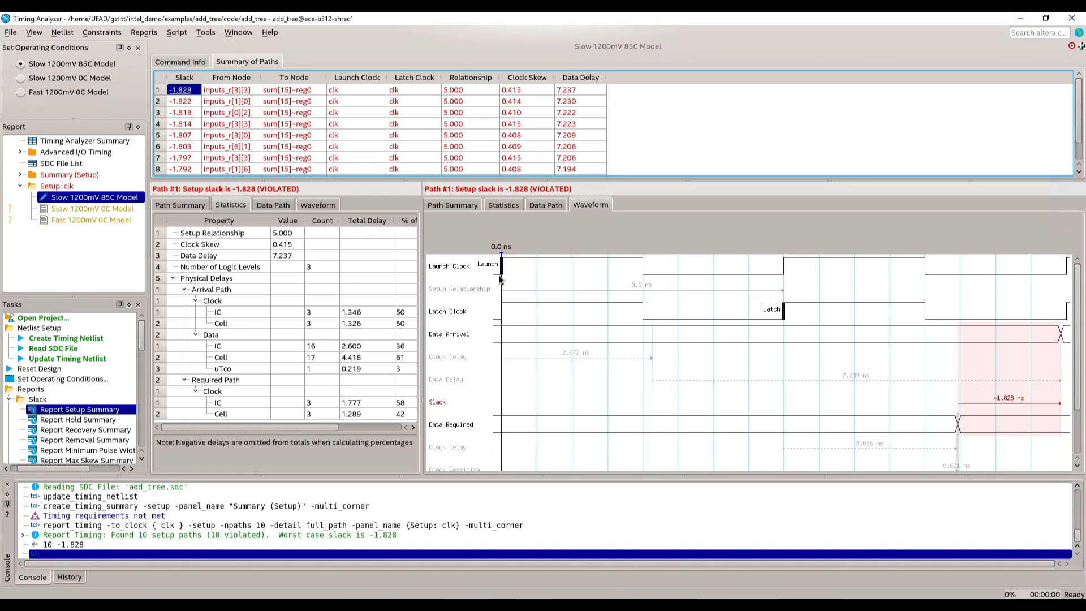
- Trace the launch clock delay along the waveform and place a time marker at 0.24 ns
{"action": "mouse_move", "coordinate": [498, 362]}
{"action": "left_mouse_down"}
{"action": "mouse_move", "coordinate": [461, 357]}
{"action": "mouse_move", "coordinate": [655, 365]}
{"action": "left_mouse_up"}
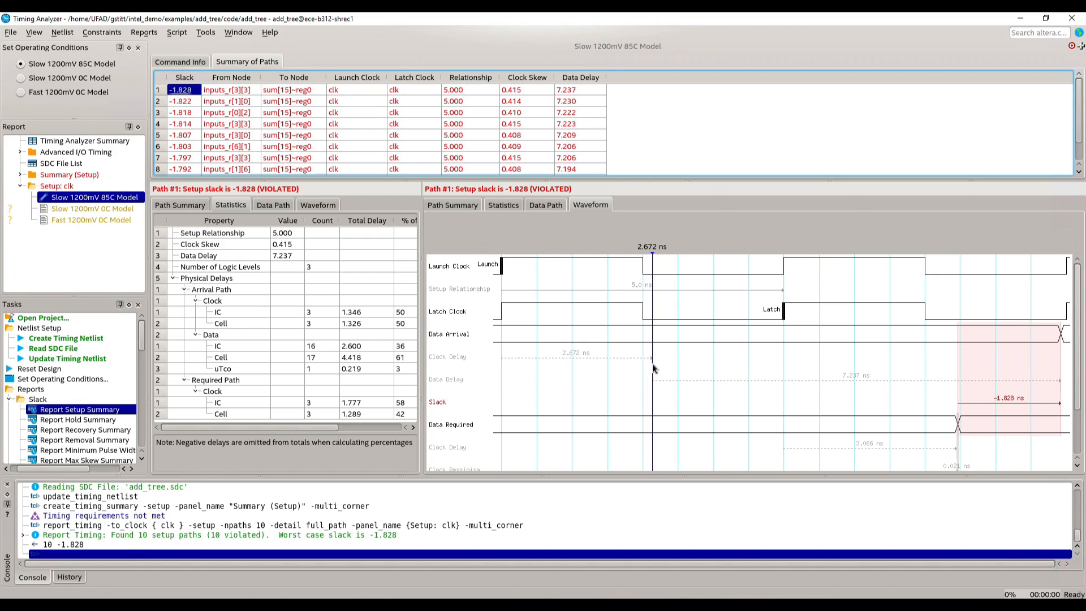
{"action": "left_click_drag", "start_coordinate": [653, 364], "coordinate": [607, 329]}
{"action": "mouse_move", "coordinate": [542, 362]}
{"action": "left_mouse_down"}
{"action": "mouse_move", "coordinate": [662, 362]}
{"action": "mouse_move", "coordinate": [492, 294]}
{"action": "mouse_move", "coordinate": [504, 276]}
{"action": "mouse_move", "coordinate": [653, 358]}
{"action": "left_mouse_up"}
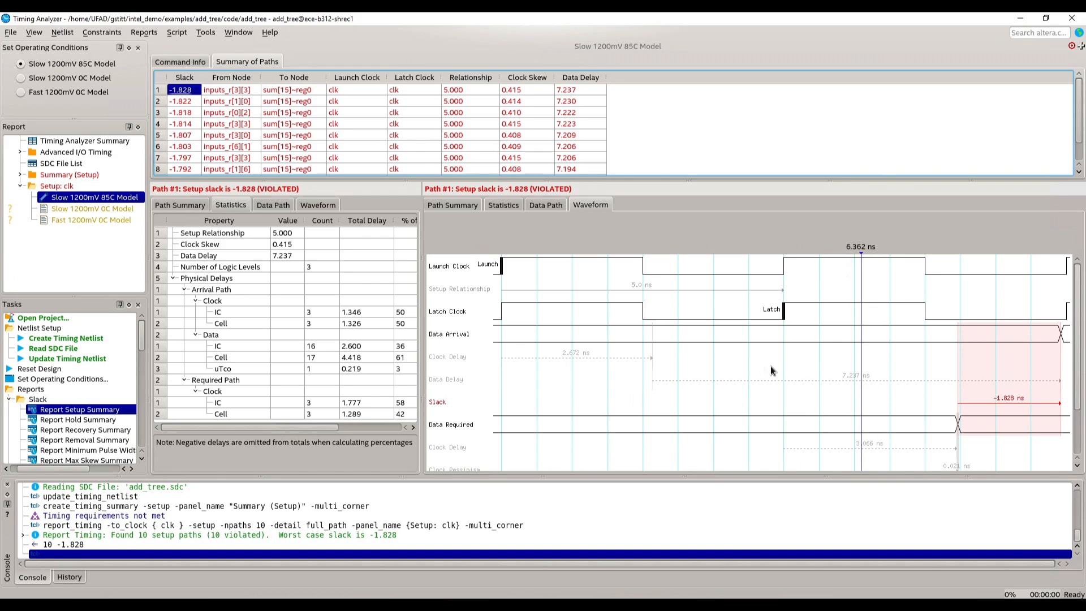
{"action": "left_click", "coordinate": [500, 361]}
{"action": "left_click", "coordinate": [515, 367]}
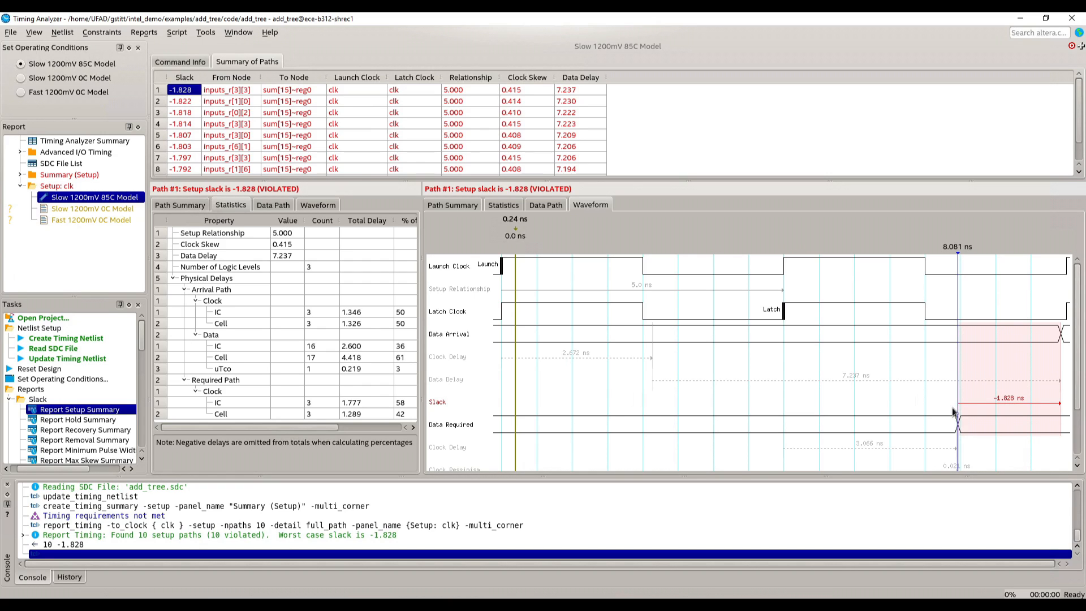
- Examine the latch edge, data required time, clock delay, pessimism and uncertainty rows of the path's waveform
{"action": "scroll", "coordinate": [868, 399], "scroll_direction": "down", "scroll_amount": 1}
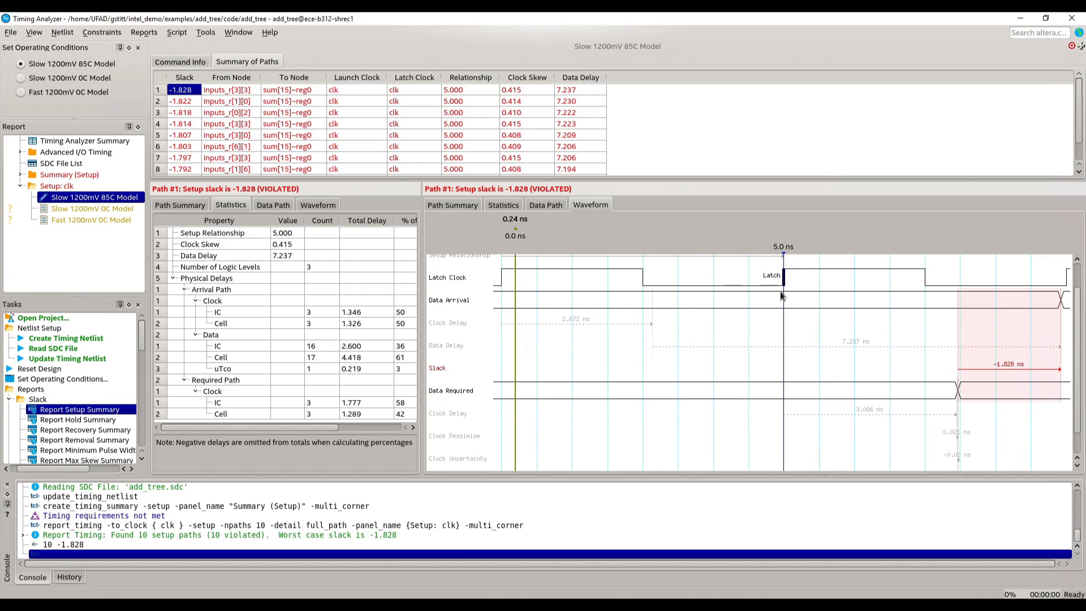
{"action": "scroll", "coordinate": [782, 296], "scroll_direction": "up", "scroll_amount": 1}
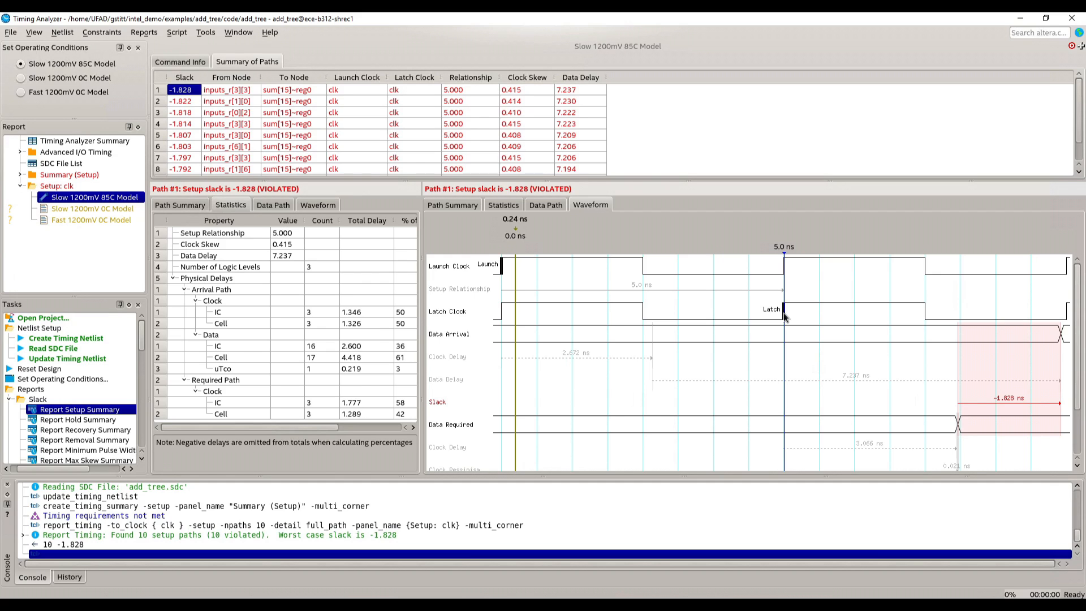
{"action": "scroll", "coordinate": [785, 317], "scroll_direction": "down", "scroll_amount": 3}
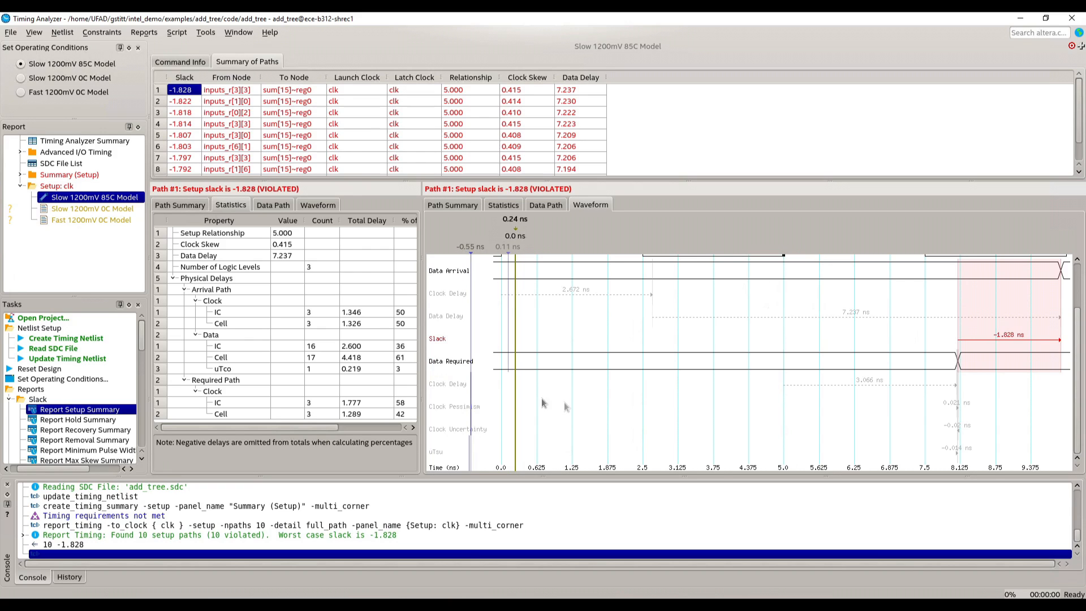
{"action": "scroll", "coordinate": [783, 317], "scroll_direction": "up", "scroll_amount": 2}
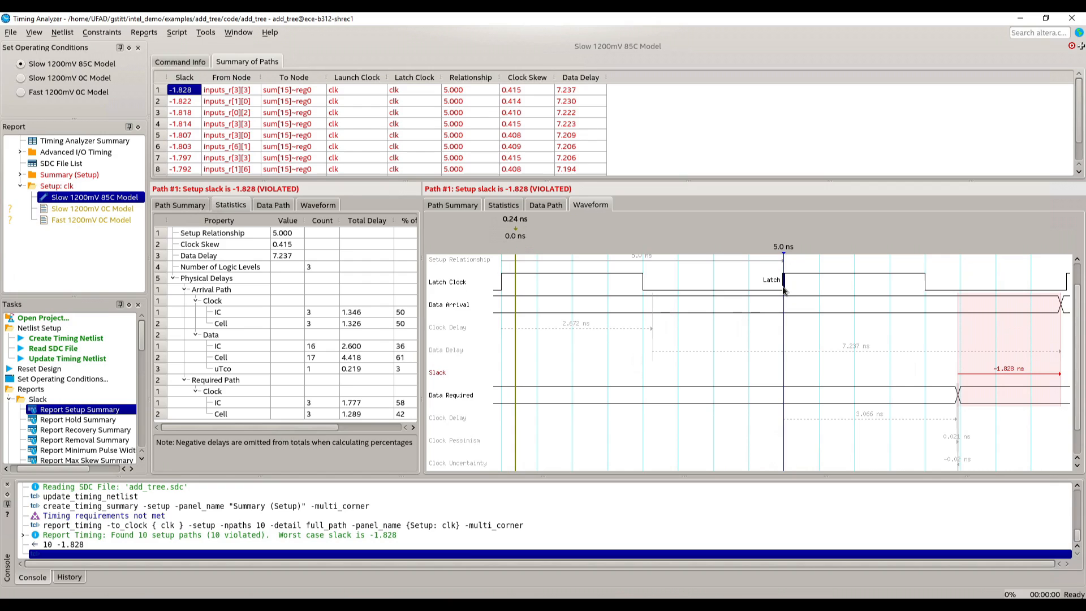
- Trace the latch clock delay on the path's waveform from the latch edge to the data required transition
{"action": "scroll", "coordinate": [783, 291], "scroll_direction": "down", "scroll_amount": 2}
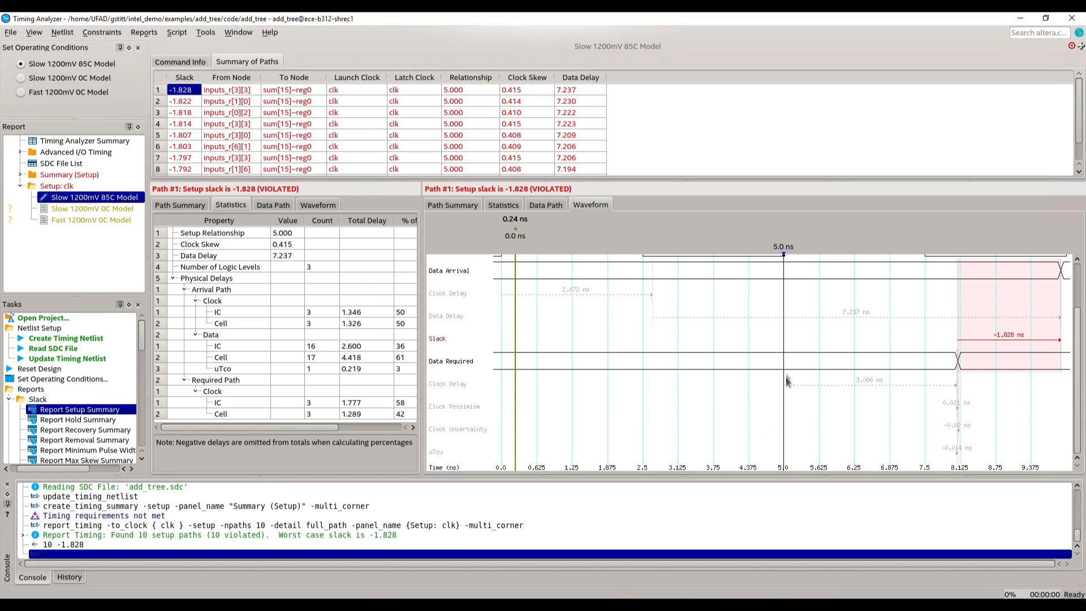
{"action": "left_click_drag", "start_coordinate": [783, 385], "coordinate": [957, 383]}
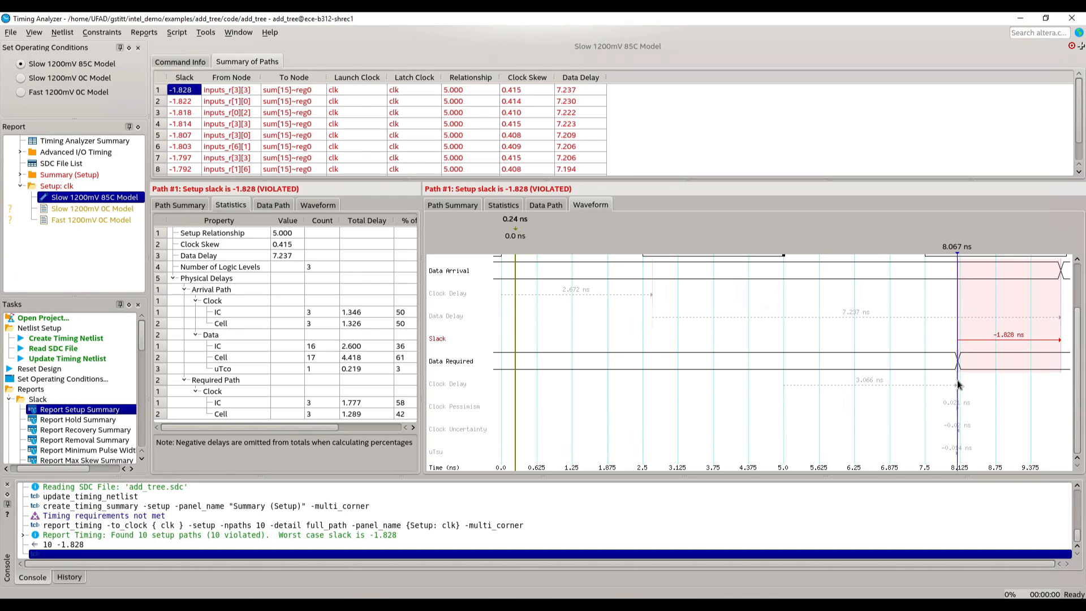
{"action": "mouse_move", "coordinate": [957, 384]}
{"action": "left_mouse_down"}
{"action": "mouse_move", "coordinate": [524, 430]}
{"action": "mouse_move", "coordinate": [463, 458]}
{"action": "mouse_move", "coordinate": [433, 455]}
{"action": "mouse_move", "coordinate": [945, 457]}
{"action": "mouse_move", "coordinate": [939, 451]}
{"action": "mouse_move", "coordinate": [960, 444]}
{"action": "mouse_move", "coordinate": [959, 380]}
{"action": "mouse_move", "coordinate": [950, 379]}
{"action": "mouse_move", "coordinate": [960, 368]}
{"action": "mouse_move", "coordinate": [785, 384]}
{"action": "mouse_move", "coordinate": [895, 382]}
{"action": "mouse_move", "coordinate": [957, 368]}
{"action": "left_mouse_up"}
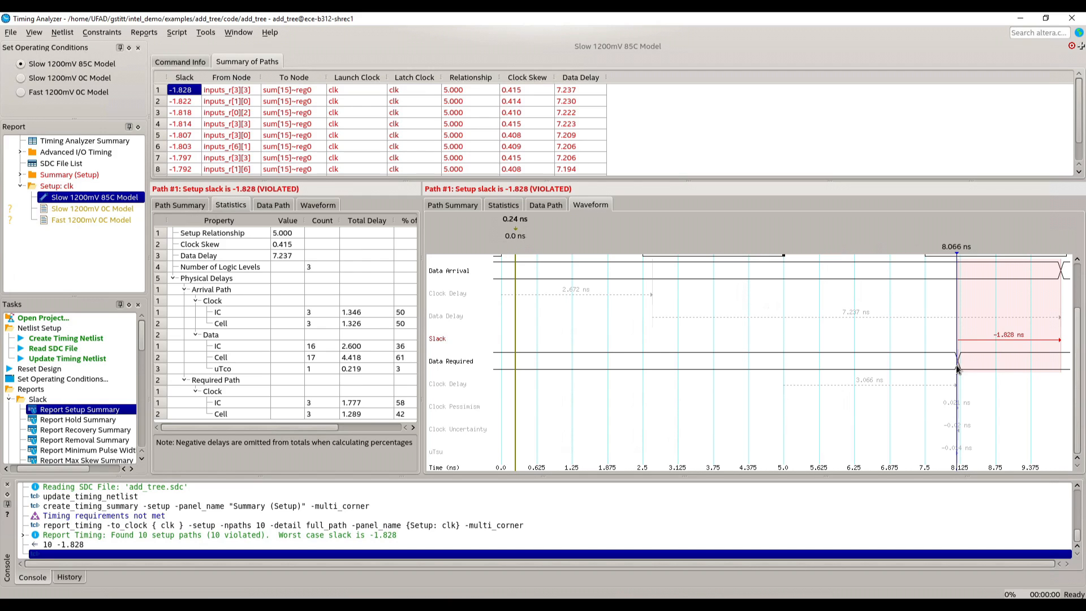
{"action": "scroll", "coordinate": [957, 367], "scroll_direction": "up", "scroll_amount": 2}
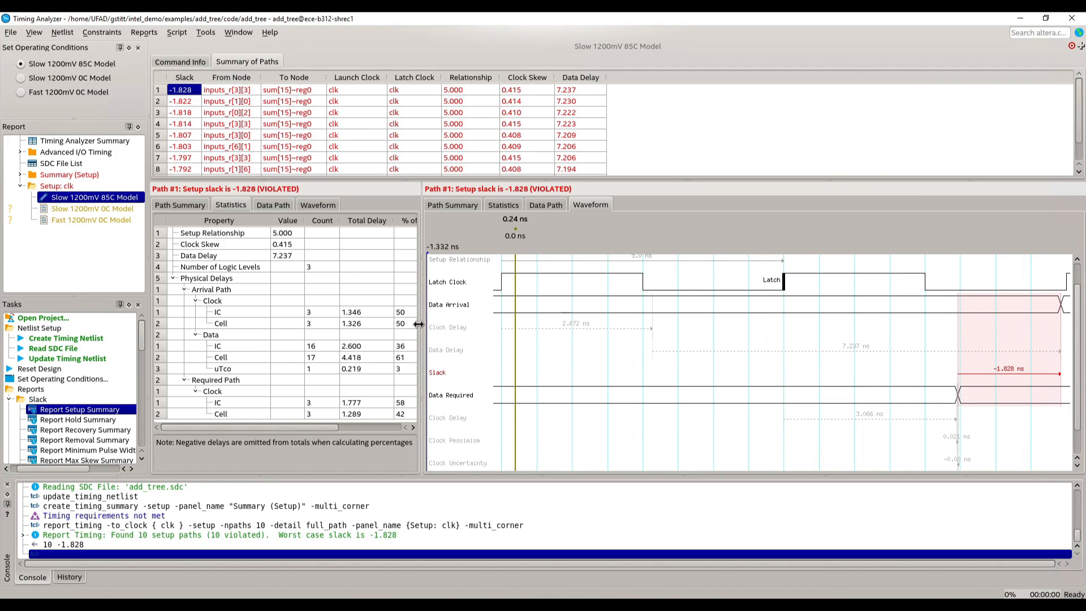
- Widen the path's statistics table and collapse its Required Path group and the arrival path's Clock group
{"action": "left_click_drag", "start_coordinate": [419, 324], "coordinate": [548, 311]}
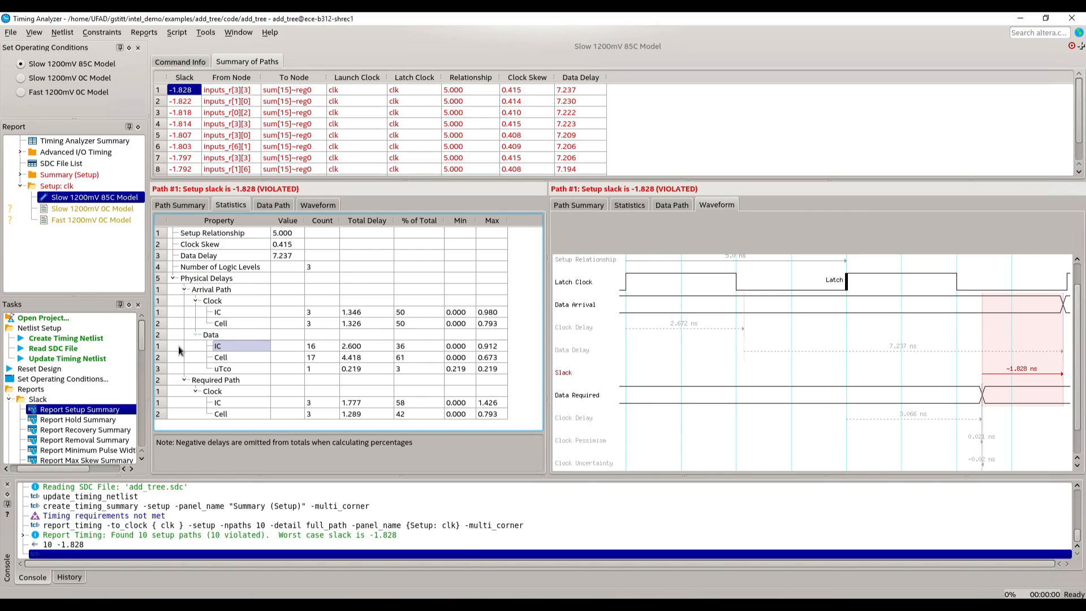
{"action": "left_click", "coordinate": [184, 380]}
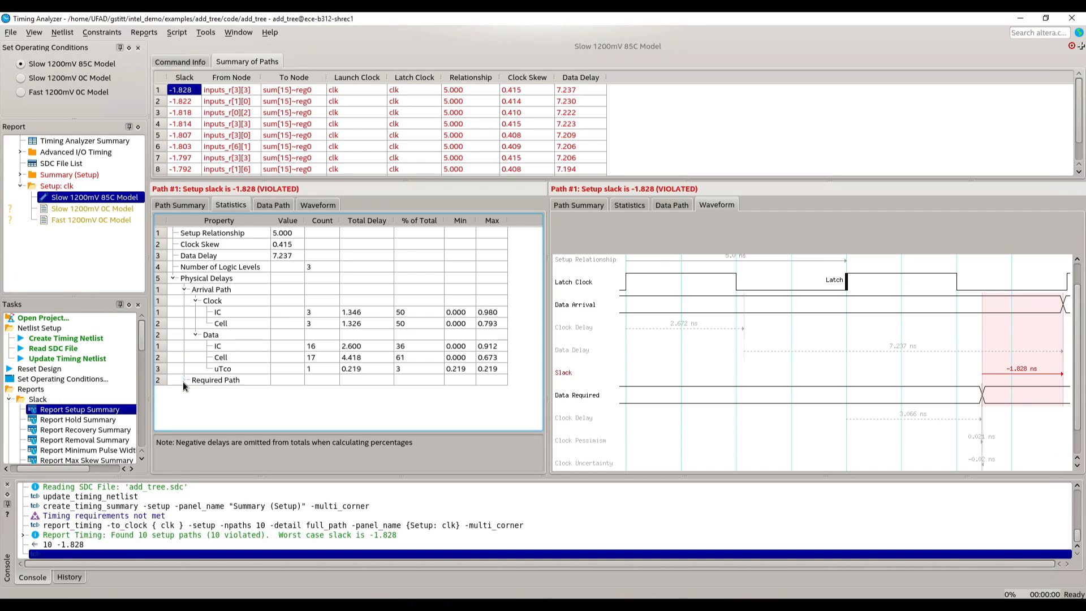
{"action": "left_click", "coordinate": [197, 300]}
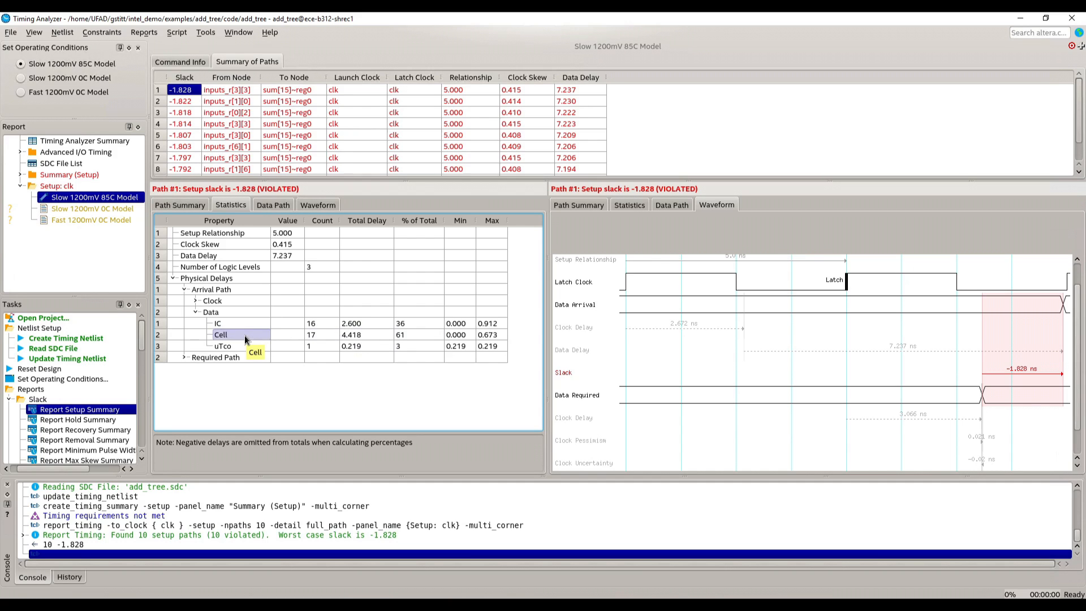
- Show the worst path's data path details and collapse the clock path in the Data Arrival Path table
{"action": "left_click", "coordinate": [190, 206]}
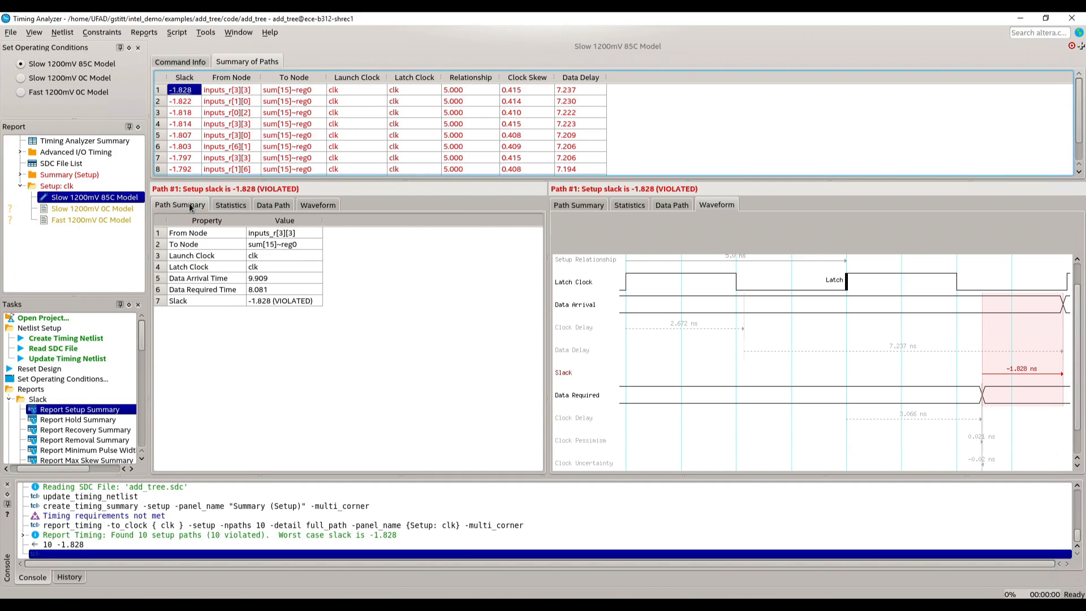
{"action": "left_click", "coordinate": [259, 207]}
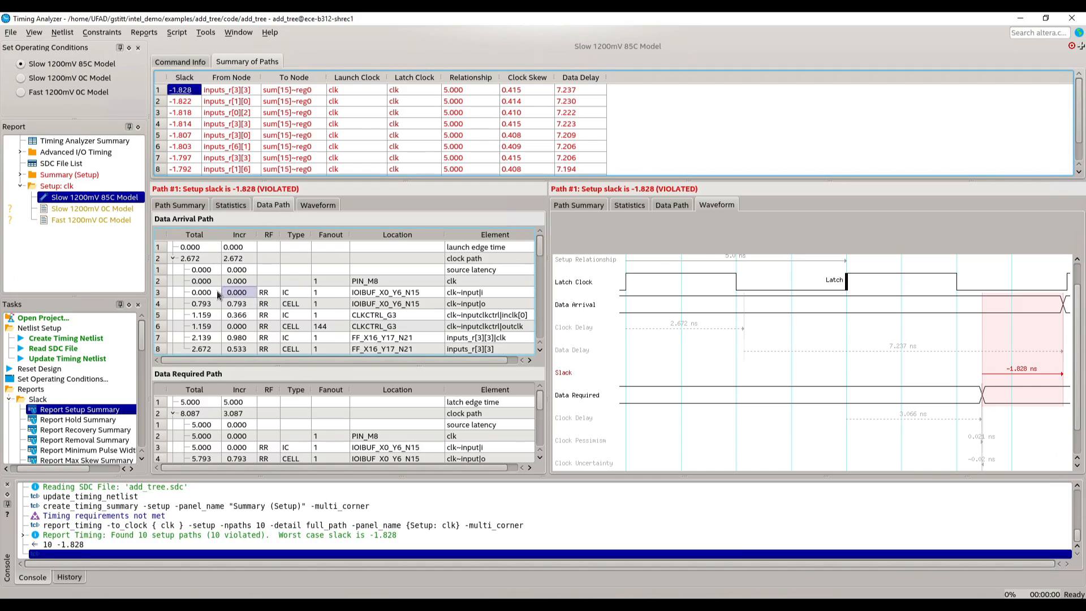
{"action": "left_click", "coordinate": [171, 259]}
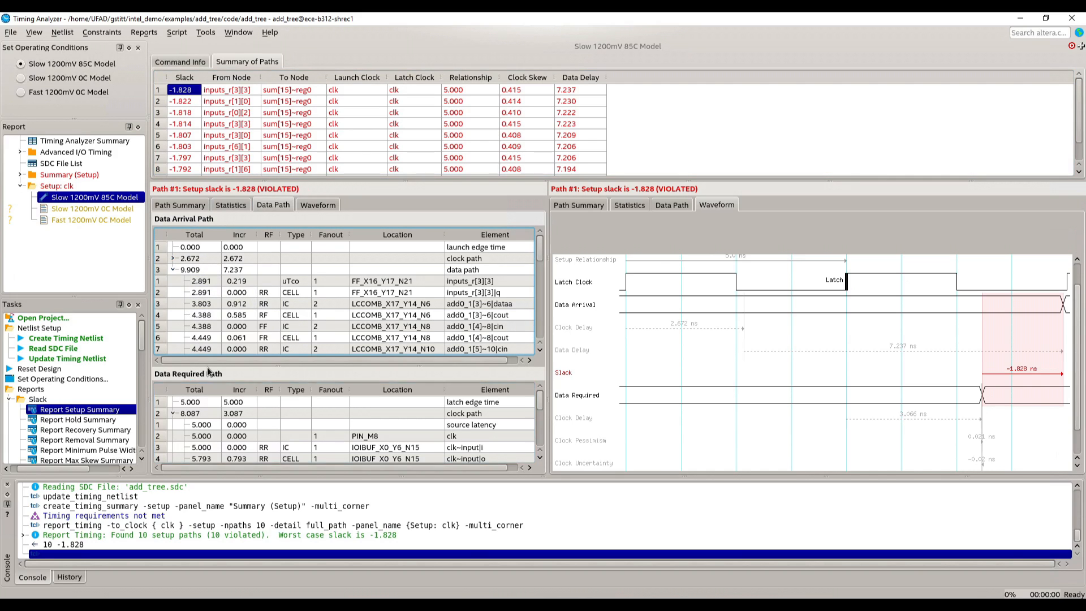
- Examine the incremental delays of the clock path and of the first data path rows at register inputs_r[3][3]
{"action": "left_click", "coordinate": [176, 279]}
{"action": "left_click", "coordinate": [235, 282]}
{"action": "left_click", "coordinate": [240, 271]}
{"action": "left_click", "coordinate": [236, 282]}
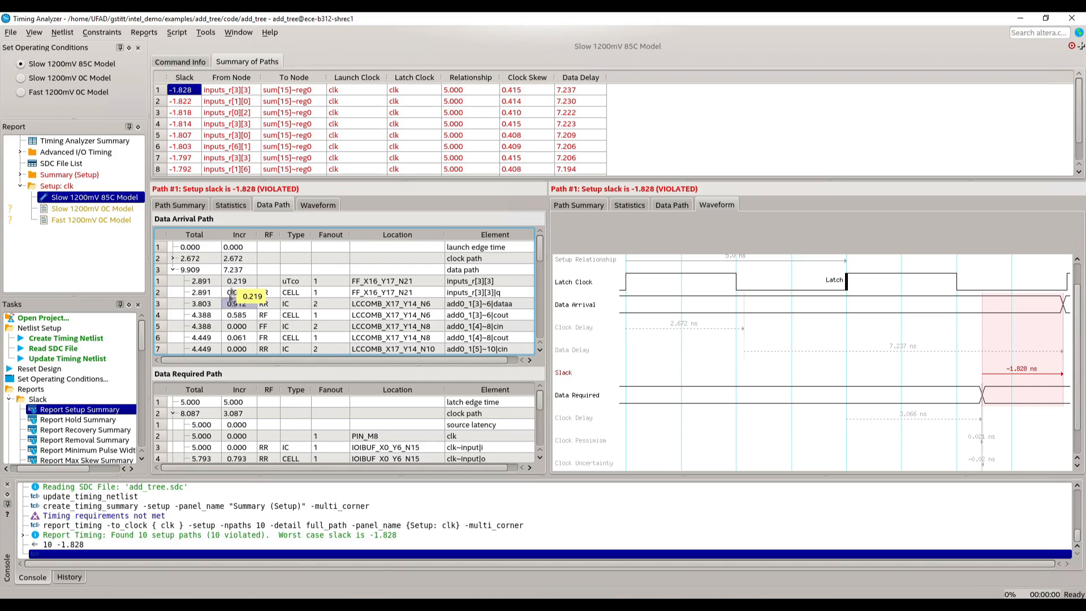
{"action": "left_click", "coordinate": [269, 281]}
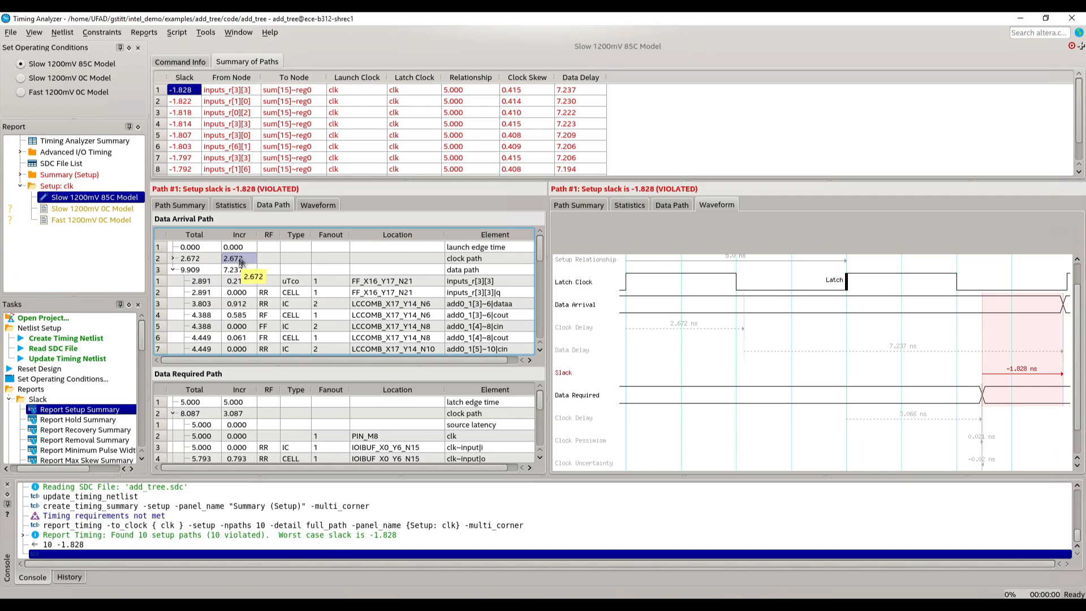
{"action": "left_click", "coordinate": [235, 292]}
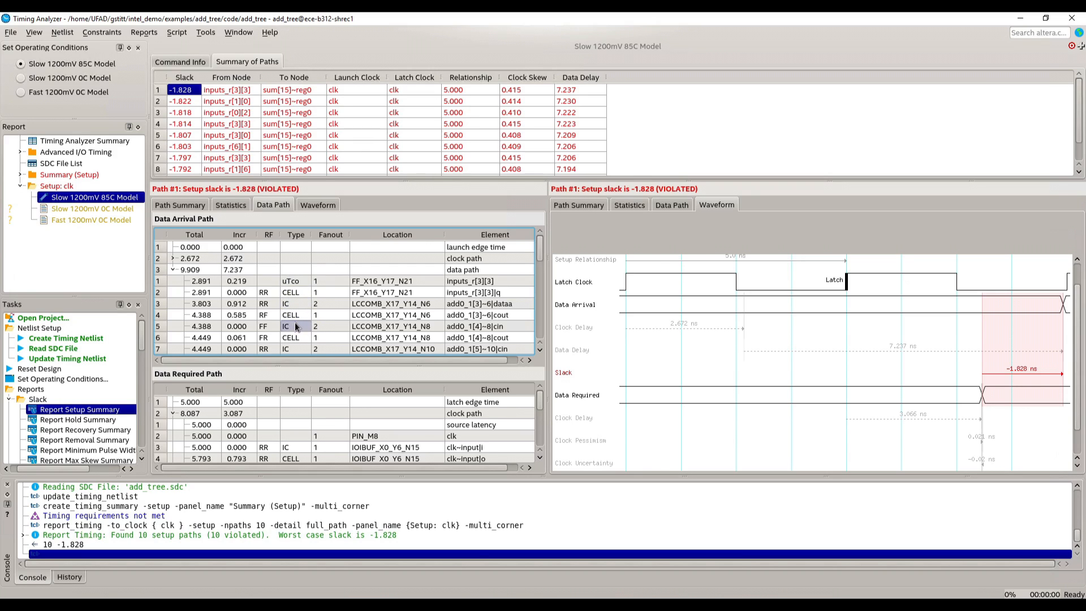
- Review the types and elements of the whole arrival data path, from inputs_r[3][3] through the adder cells to sum[15]~reg0
{"action": "scroll", "coordinate": [293, 322], "scroll_direction": "down", "scroll_amount": 2}
{"action": "scroll", "coordinate": [293, 300], "scroll_direction": "down", "scroll_amount": 5}
{"action": "scroll", "coordinate": [293, 317], "scroll_direction": "up", "scroll_amount": 6}
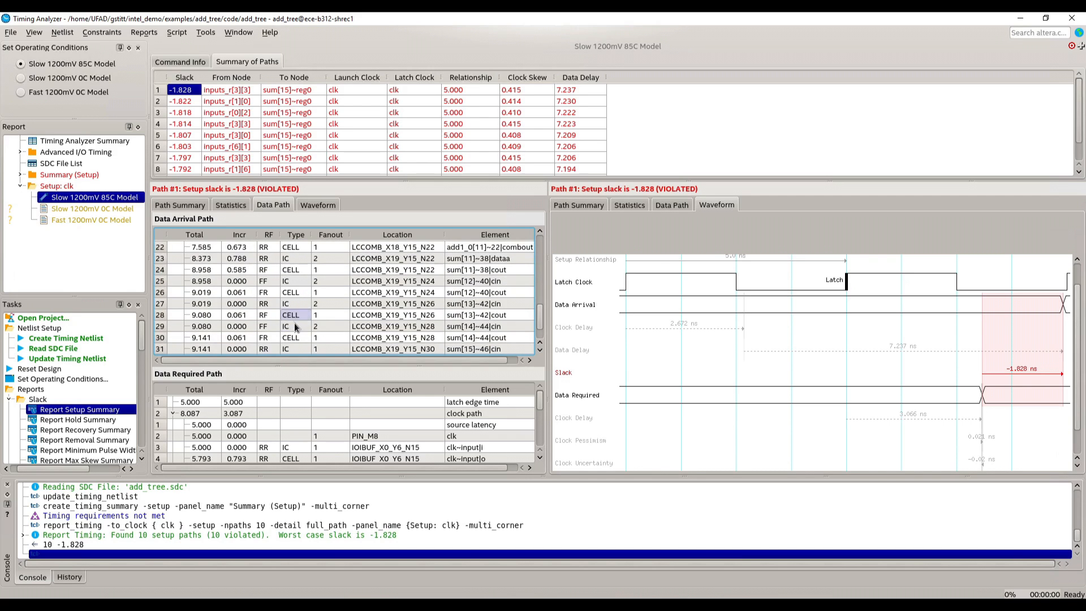
{"action": "scroll", "coordinate": [317, 311], "scroll_direction": "up", "scroll_amount": 1}
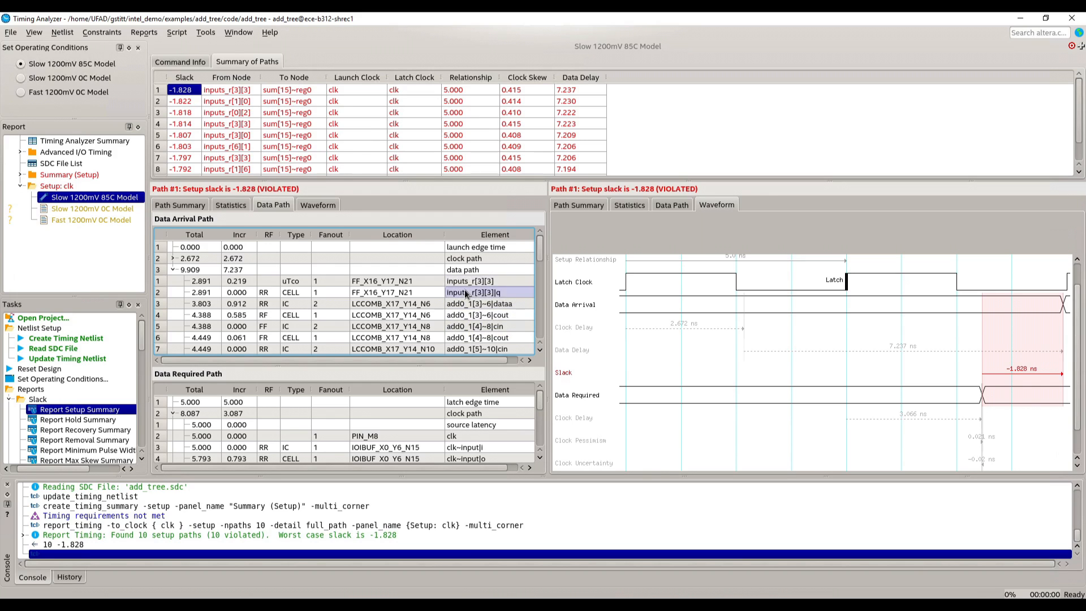
{"action": "scroll", "coordinate": [463, 304], "scroll_direction": "down", "scroll_amount": 1}
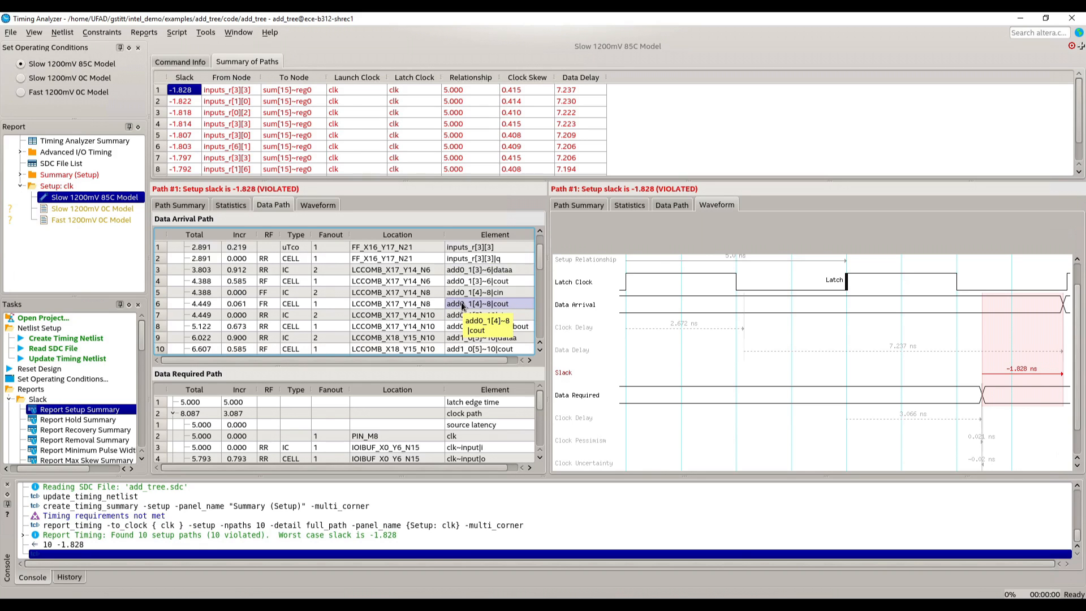
{"action": "scroll", "coordinate": [464, 330], "scroll_direction": "down", "scroll_amount": 1}
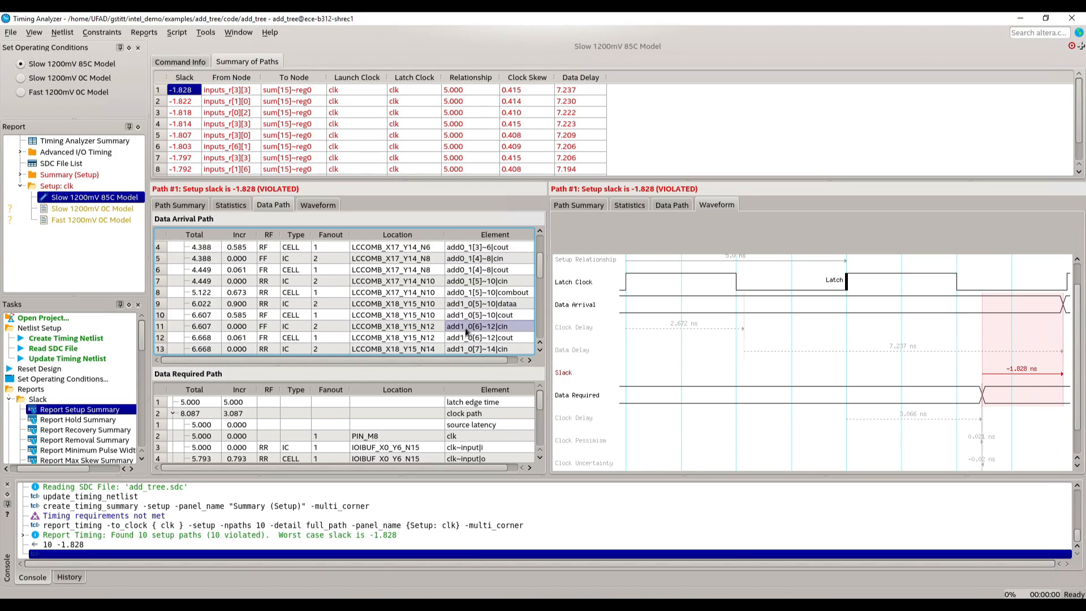
{"action": "scroll", "coordinate": [461, 317], "scroll_direction": "down", "scroll_amount": 5}
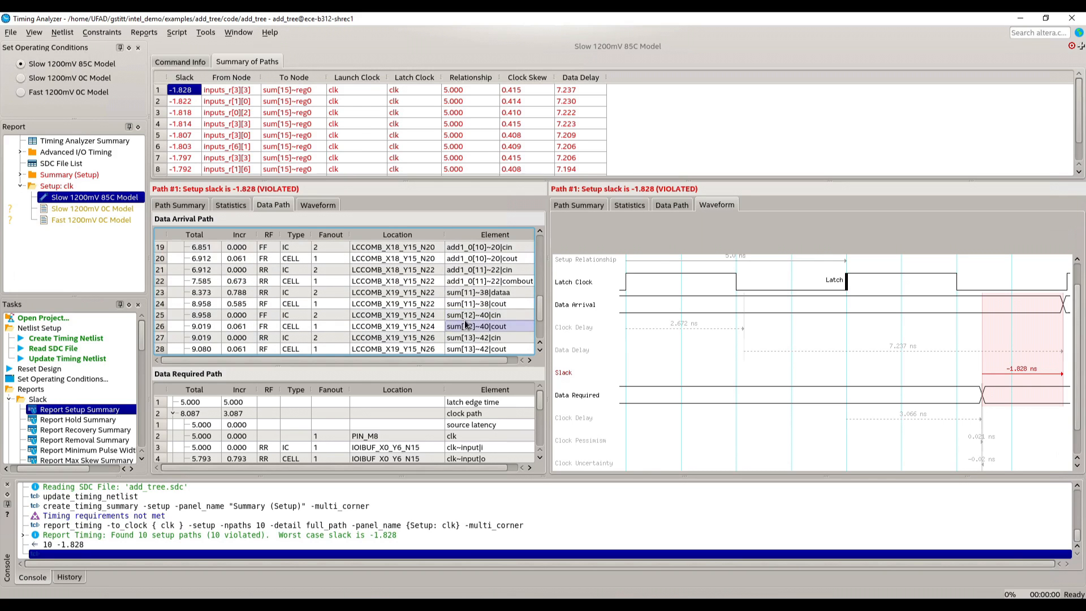
{"action": "scroll", "coordinate": [464, 320], "scroll_direction": "down", "scroll_amount": 1}
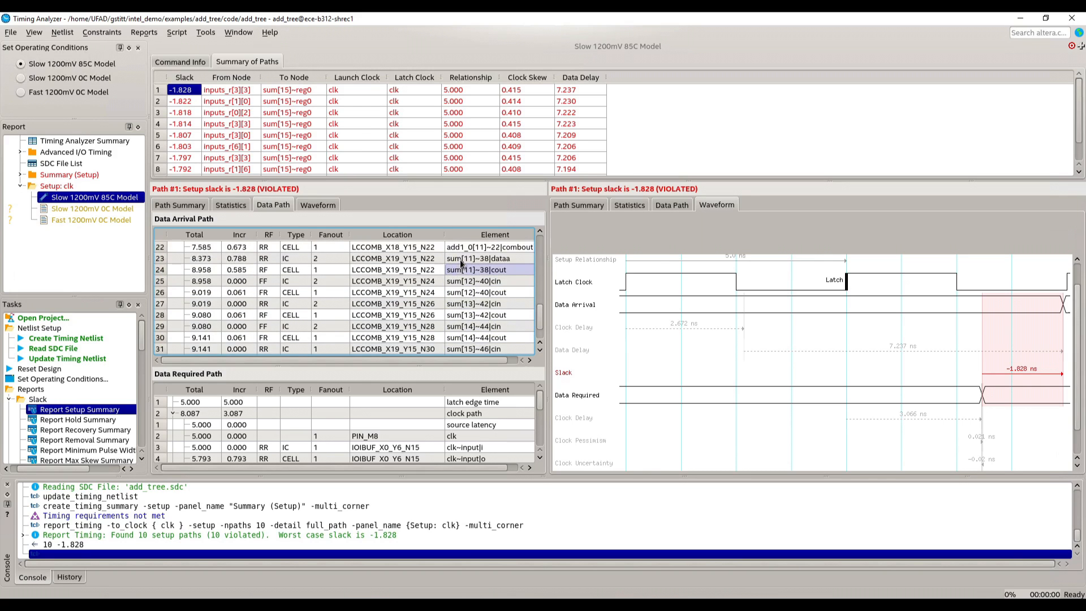
{"action": "scroll", "coordinate": [462, 305], "scroll_direction": "down", "scroll_amount": 1}
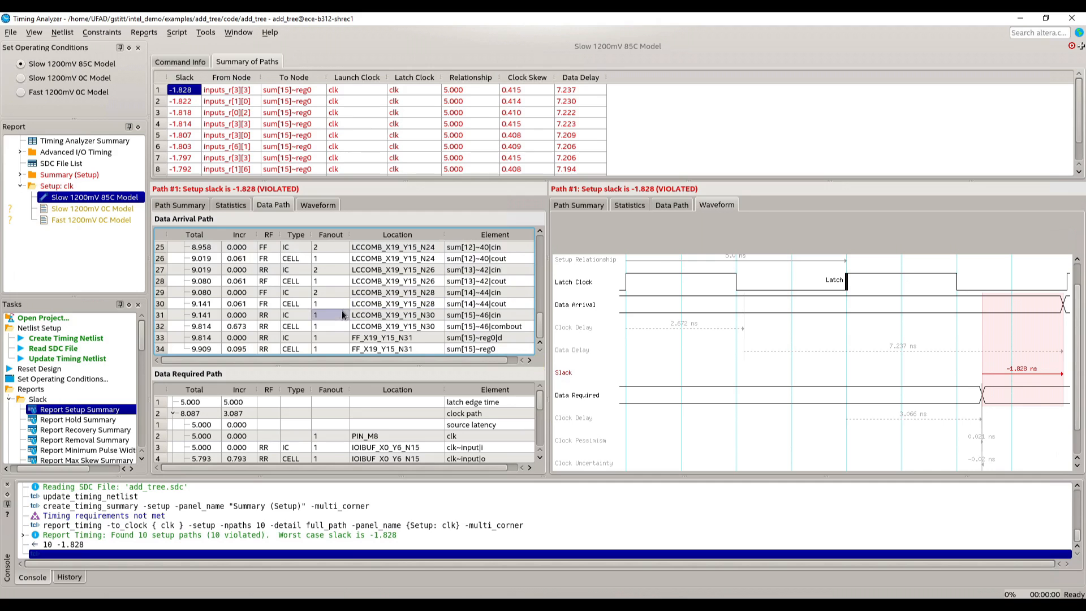
{"action": "scroll", "coordinate": [341, 310], "scroll_direction": "up", "scroll_amount": 9}
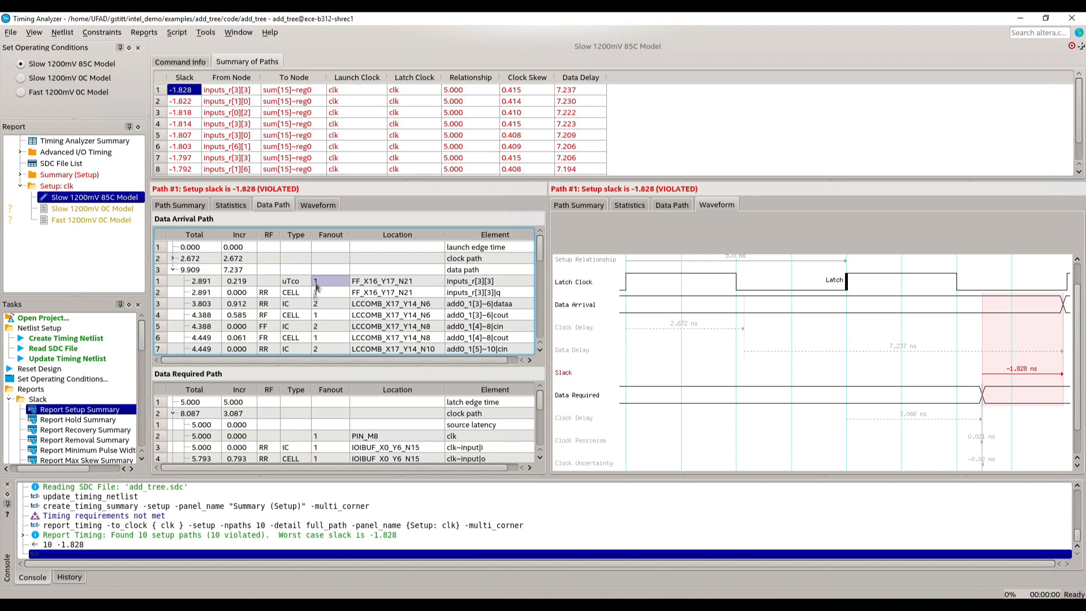
- Examine the interconnect and cell delay increments of the first adder elements in the arrival data path
{"action": "left_click", "coordinate": [247, 306]}
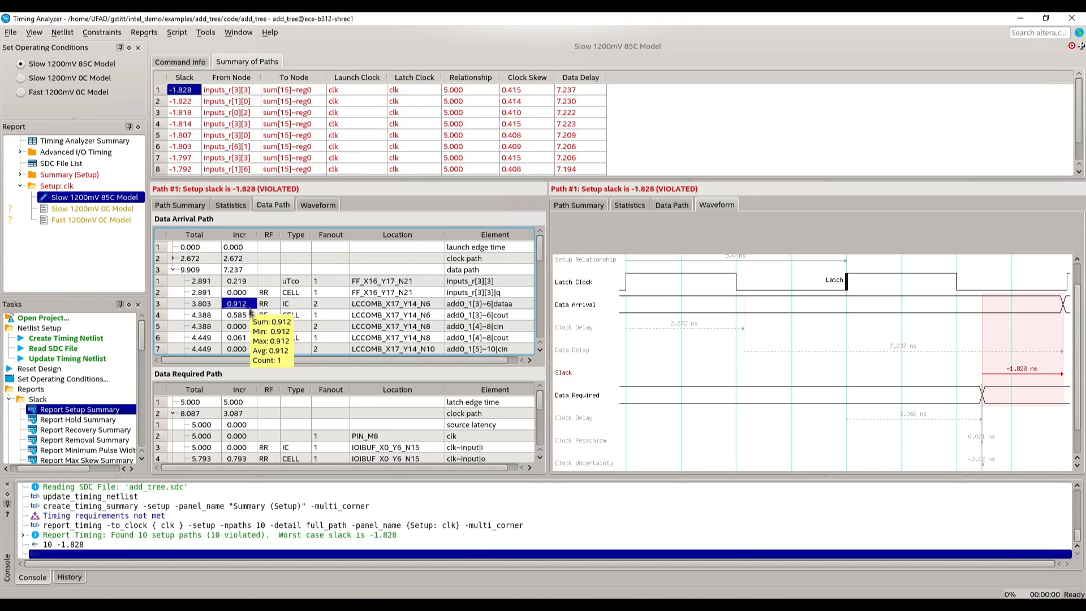
{"action": "left_click", "coordinate": [296, 315]}
{"action": "left_click", "coordinate": [242, 315]}
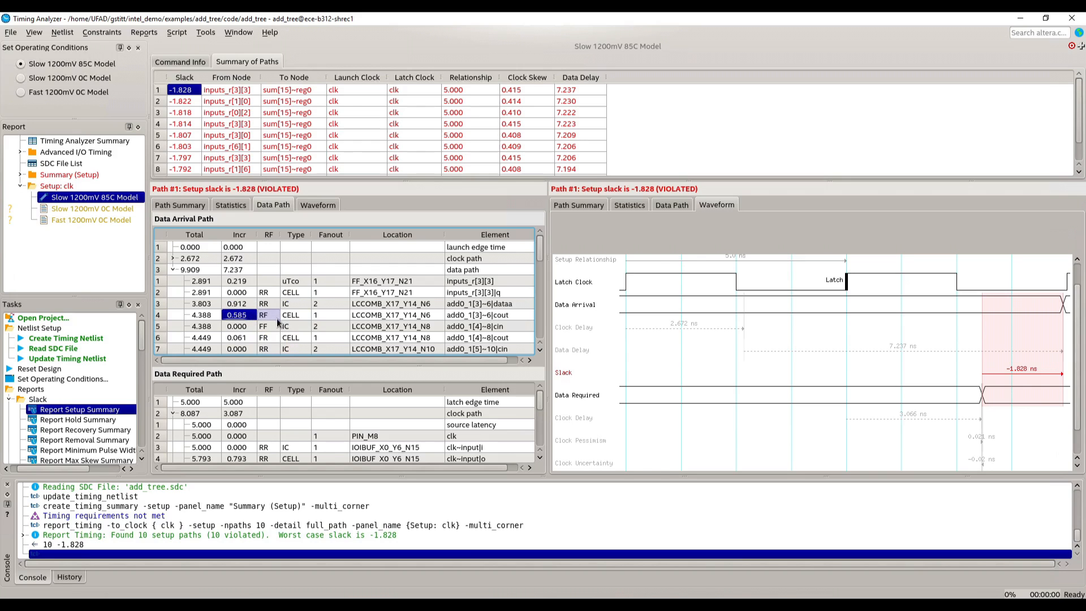
{"action": "left_click", "coordinate": [293, 342]}
{"action": "scroll", "coordinate": [249, 337], "scroll_direction": "down", "scroll_amount": 2}
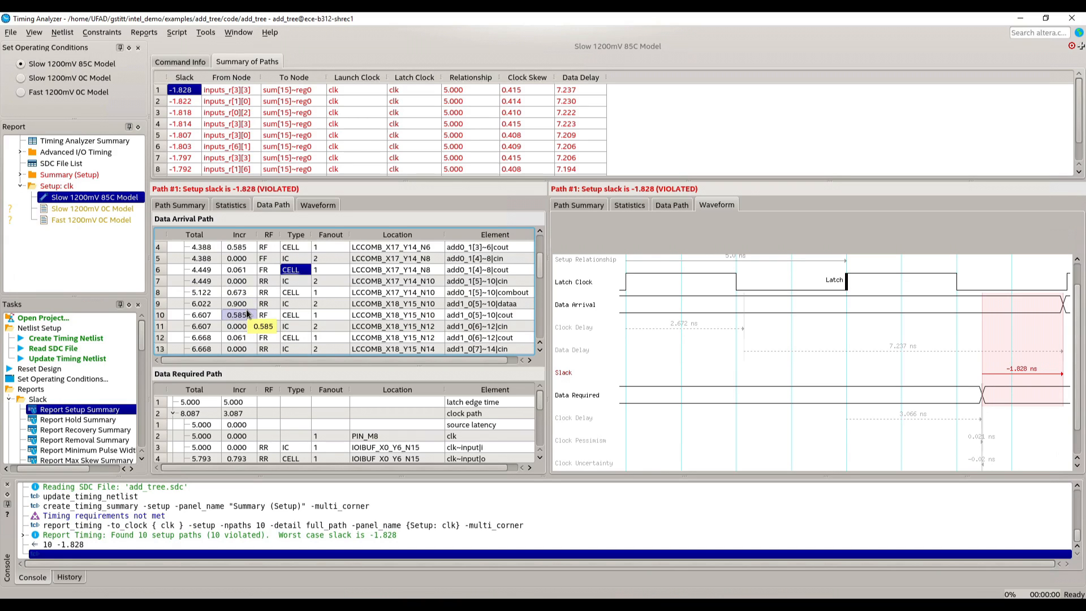
- Locate the worst-slack path from inputs_r[3][3] to sum[15]~reg0 in the Technology Map Viewer
{"action": "left_click", "coordinate": [191, 92]}
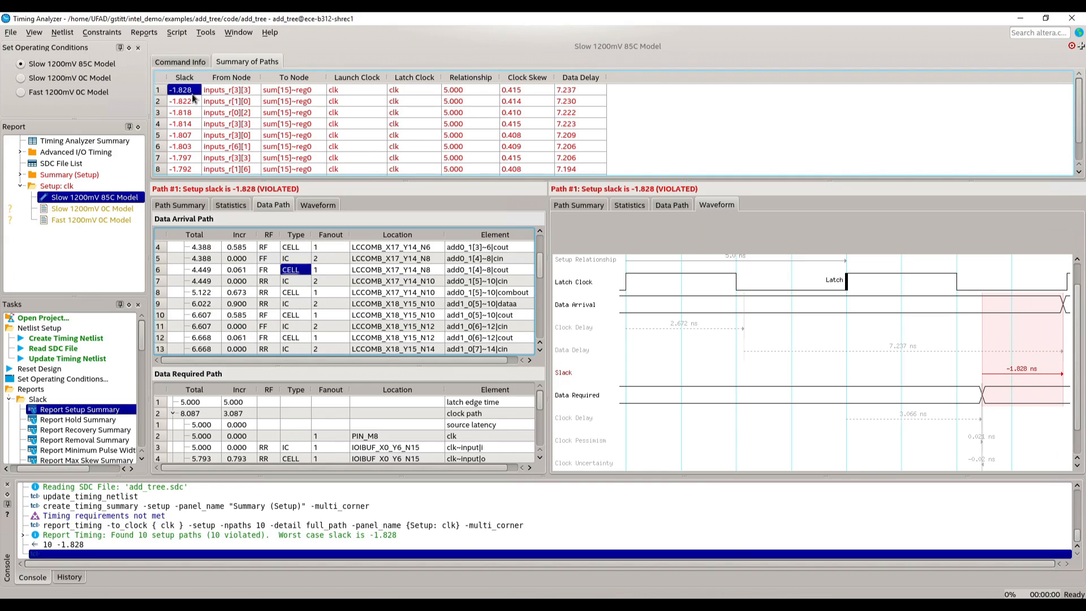
{"action": "right_click", "coordinate": [191, 92]}
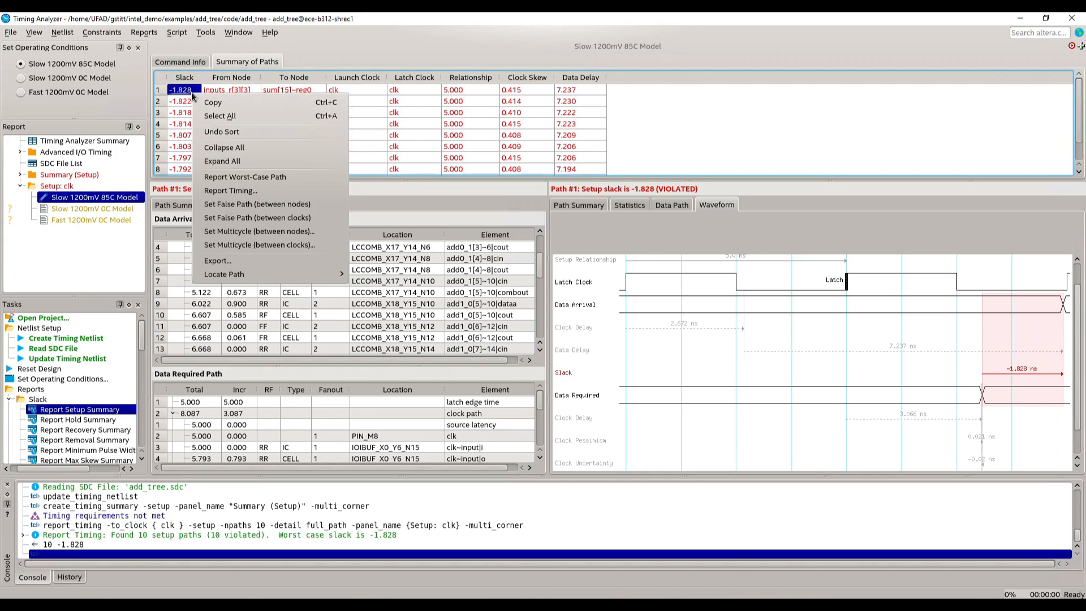
{"action": "mouse_move", "coordinate": [288, 277]}
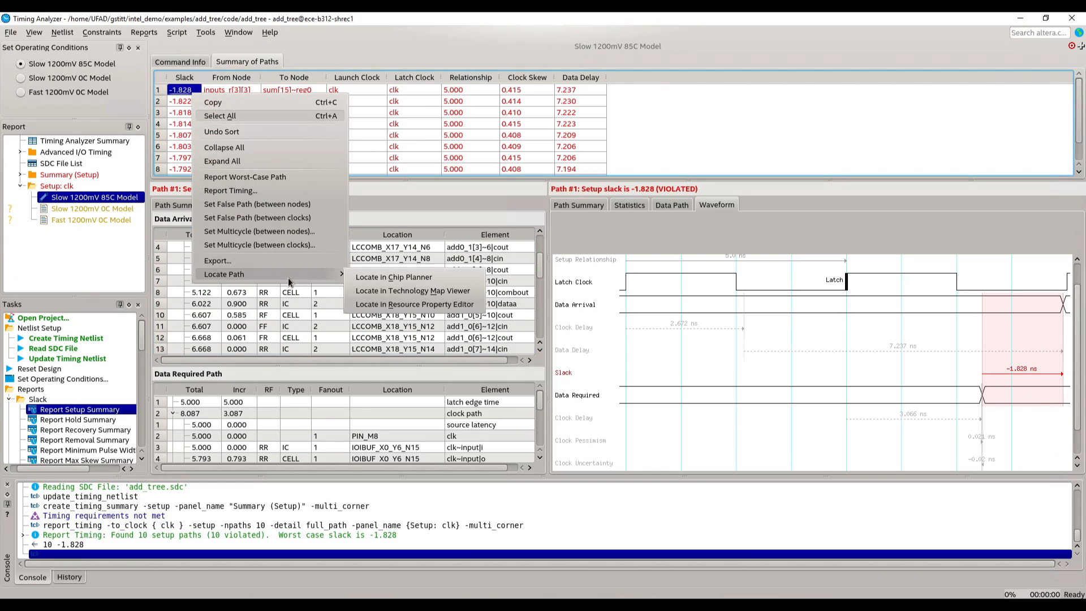
{"action": "left_click", "coordinate": [390, 293]}
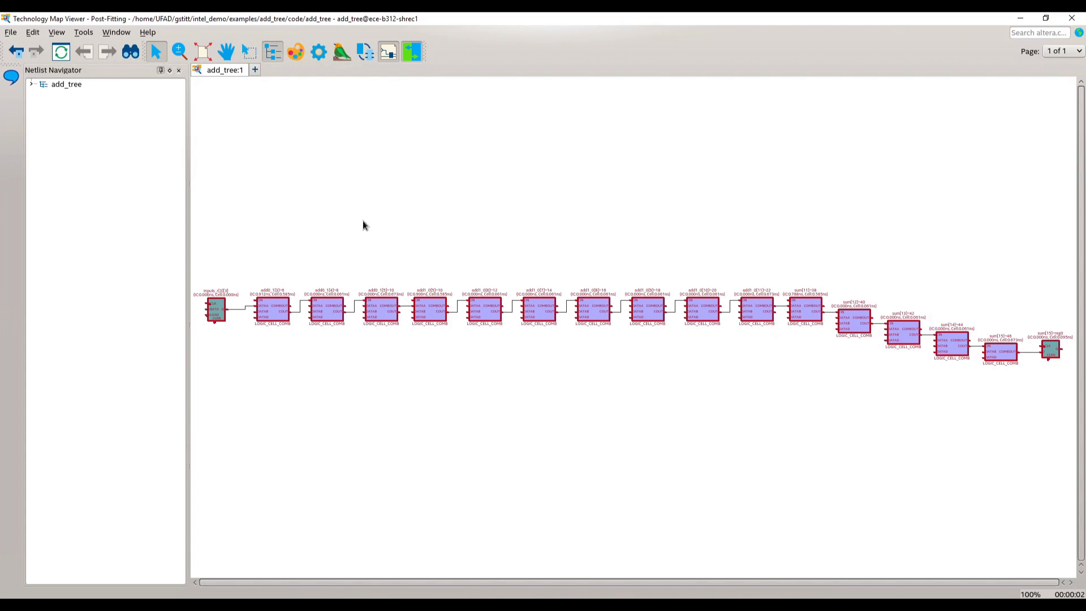
- Zoom in on the start of the schematic path and inspect cells add0_1[3]~6, add0_1[4]~8 and add0_1[5]~10
{"action": "left_click_drag", "start_coordinate": [200, 250], "coordinate": [422, 358]}
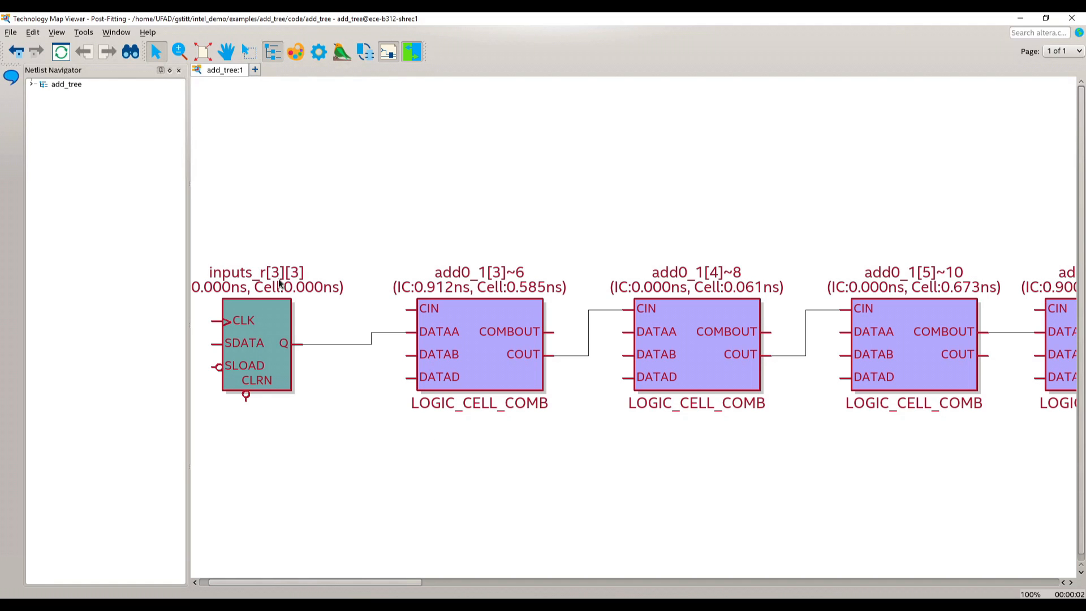
{"action": "left_click_drag", "start_coordinate": [329, 581], "coordinate": [339, 582]}
{"action": "left_click", "coordinate": [457, 389]}
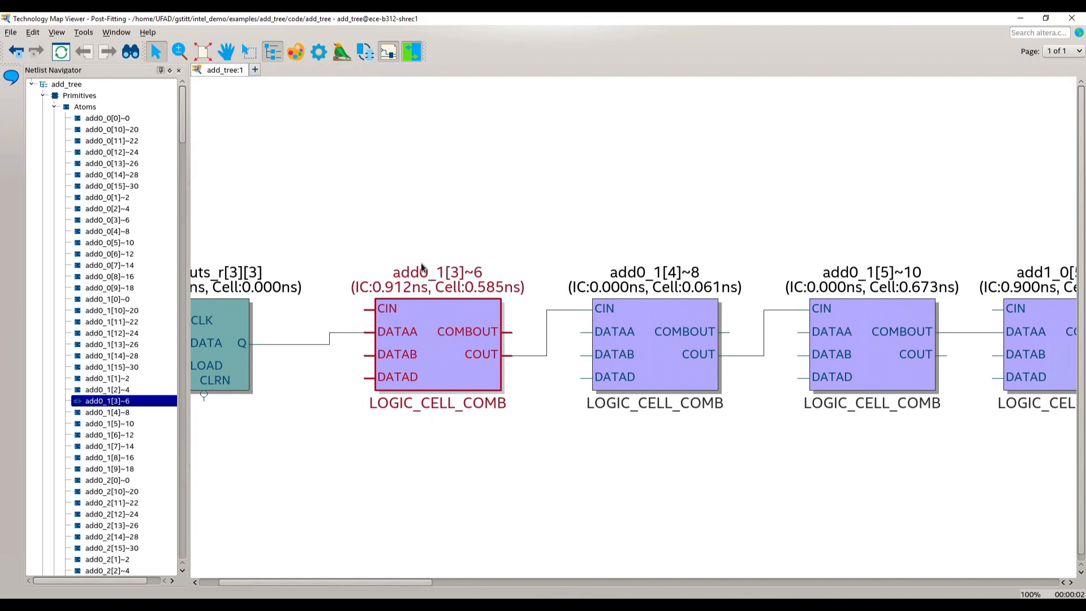
{"action": "left_click", "coordinate": [626, 357]}
{"action": "left_click", "coordinate": [847, 364]}
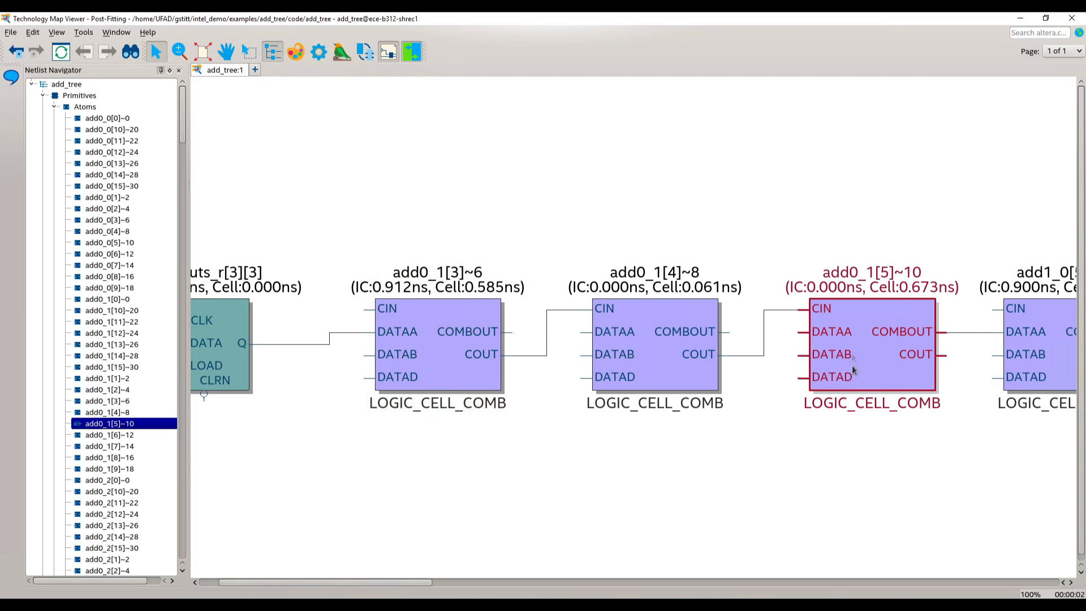
- Trace the logic cell chain along the schematic from the first add0_1 cells to the destination register sum[15]~reg0
{"action": "left_click_drag", "start_coordinate": [419, 581], "coordinate": [1000, 573]}
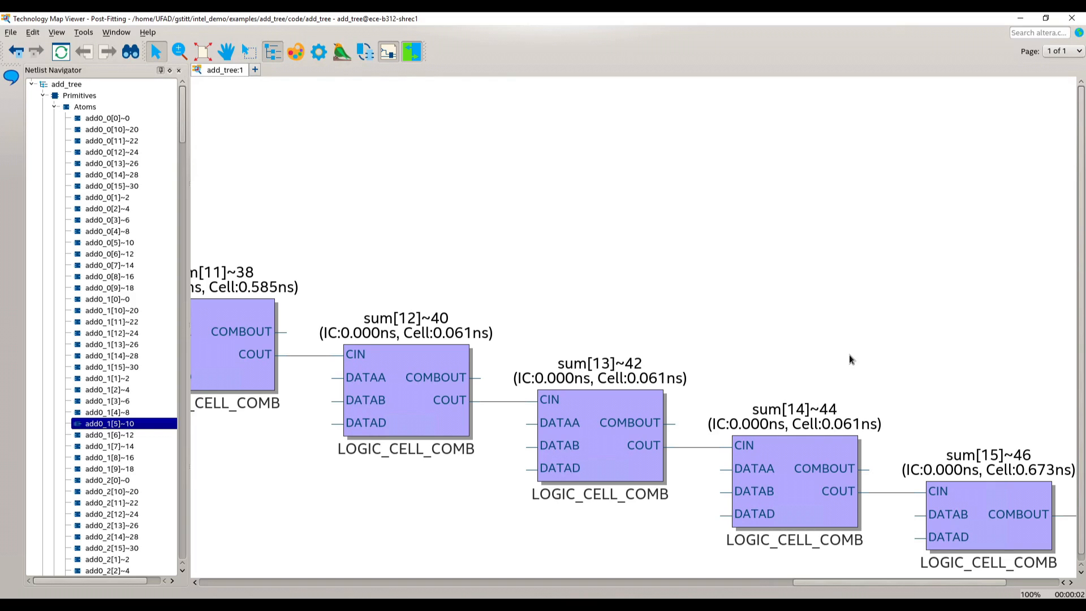
{"action": "left_click_drag", "start_coordinate": [730, 579], "coordinate": [248, 563]}
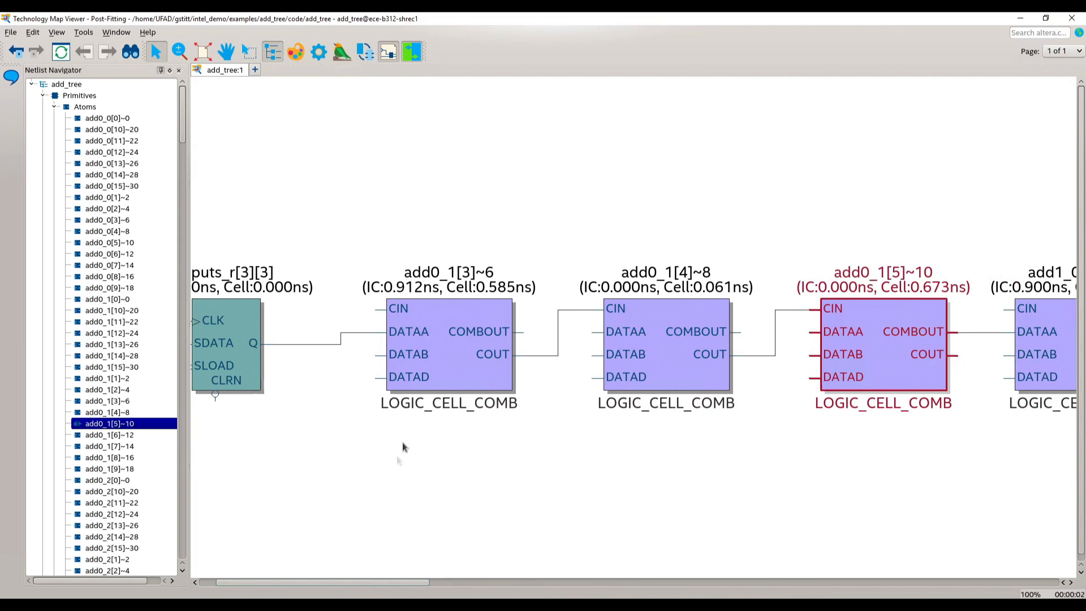
{"action": "left_click", "coordinate": [467, 372]}
{"action": "left_click", "coordinate": [662, 346]}
{"action": "left_click", "coordinate": [880, 338]}
{"action": "left_click_drag", "start_coordinate": [408, 584], "coordinate": [1075, 564]}
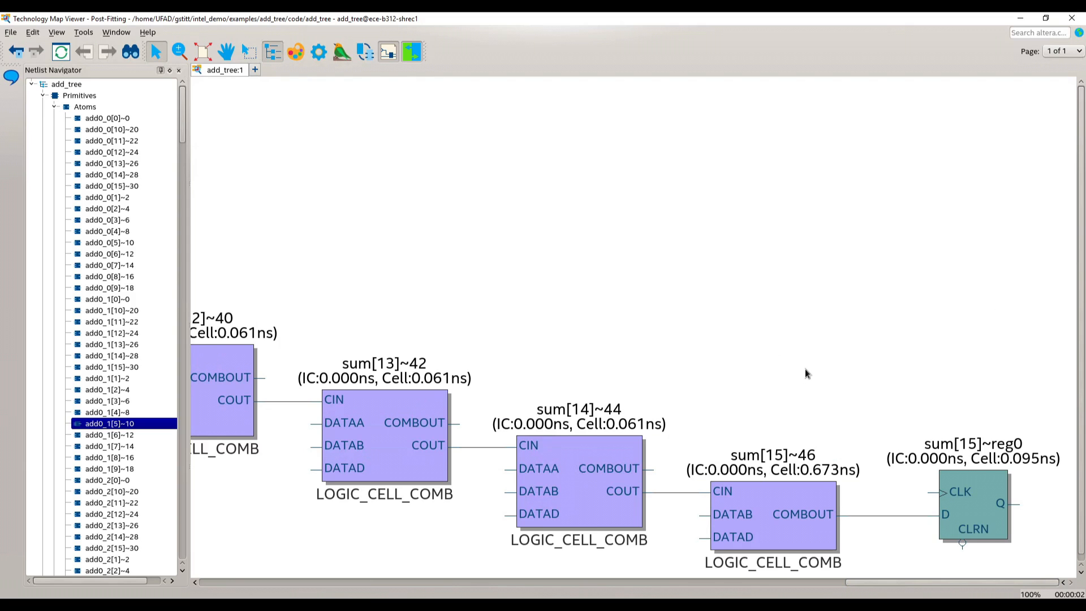